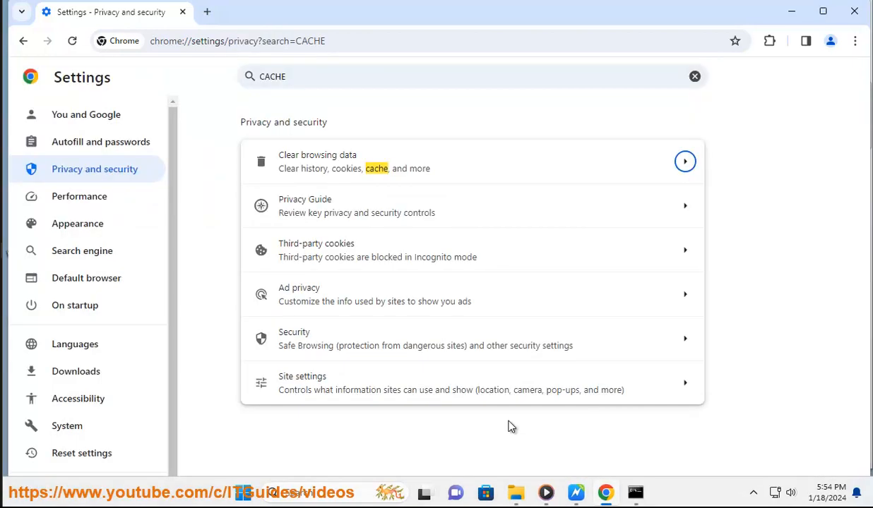
Step: Launch Microsoft Edge as an alternative browser, and switch back to the Chrome settings window
{"action": "left_click", "coordinate": [344, 496]}
{"action": "type", "text": "ED"}
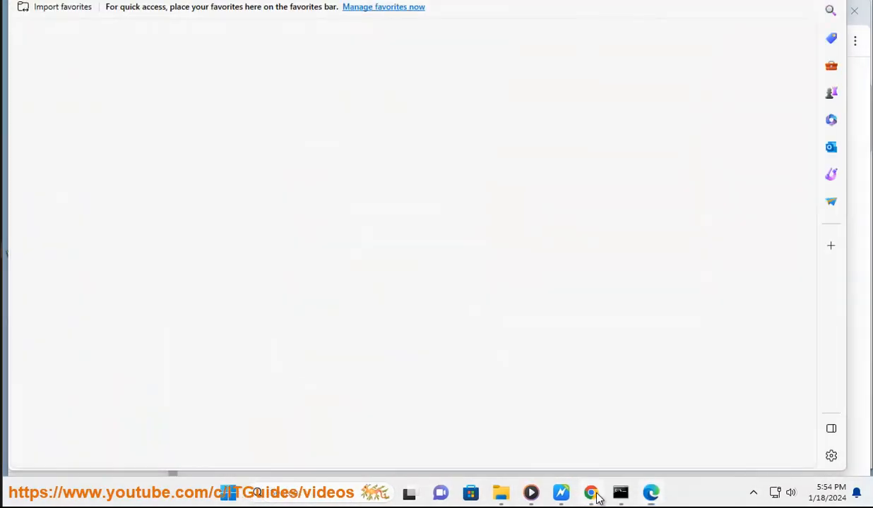
{"action": "left_click", "coordinate": [582, 489]}
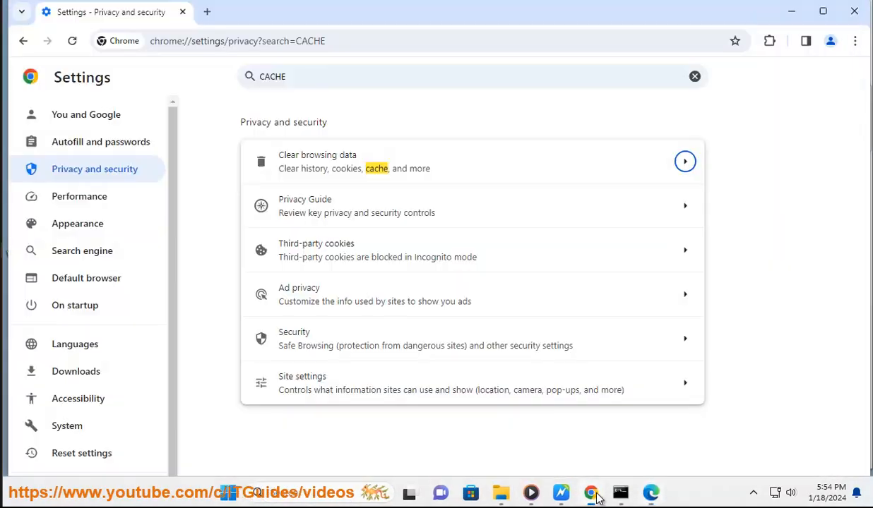
Step: Open Chrome's extension management page, check the enable switch of the ExpressVPN extension, and minimize the browser
{"action": "left_click", "coordinate": [852, 40]}
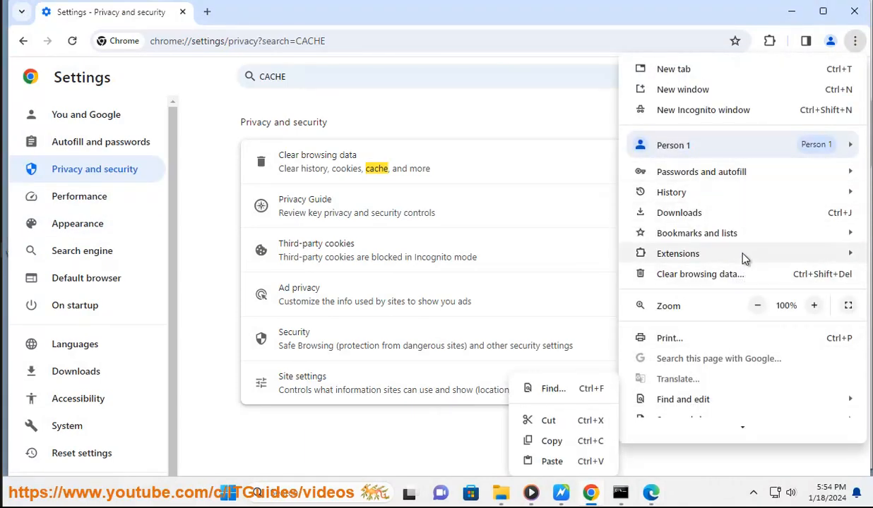
{"action": "mouse_move", "coordinate": [741, 256]}
{"action": "left_click", "coordinate": [596, 257]}
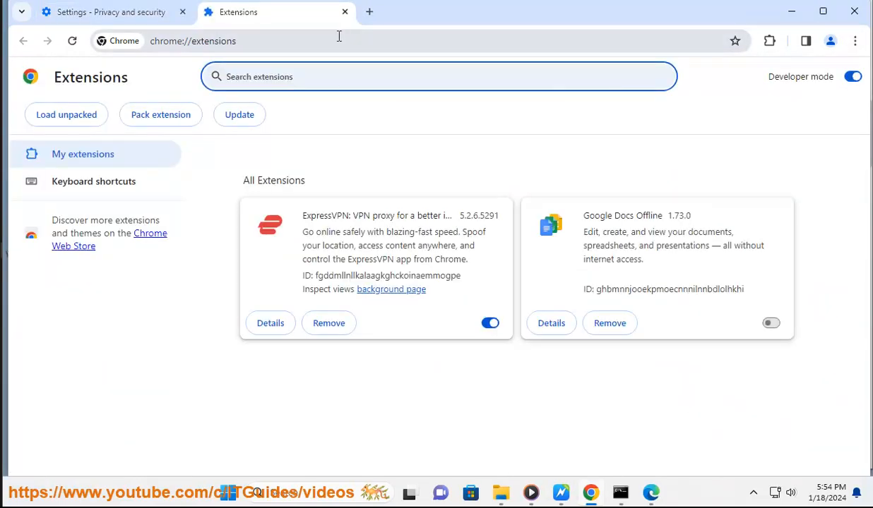
{"action": "left_click", "coordinate": [339, 36]}
{"action": "left_click", "coordinate": [490, 323]}
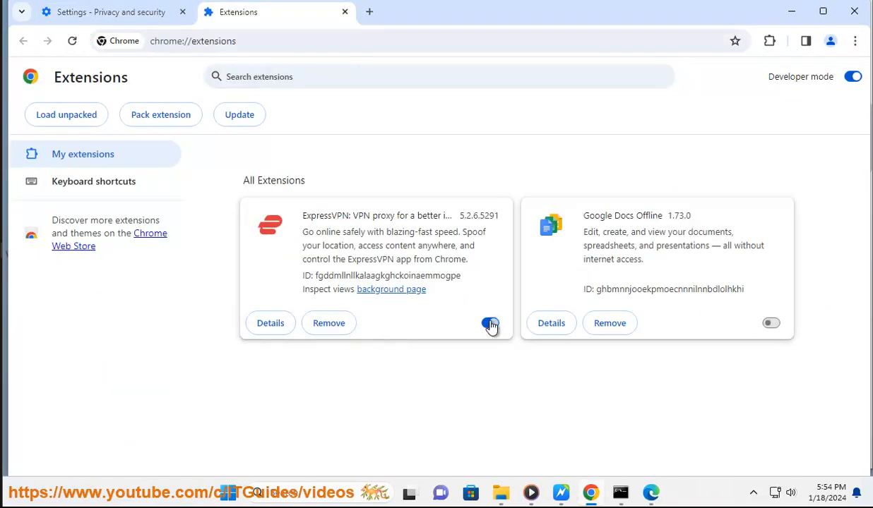
{"action": "left_click", "coordinate": [792, 12]}
Step: Return to the troubleshooting document and highlight the "Firewall and Security Software" heading text of item 6
{"action": "left_click", "coordinate": [561, 492]}
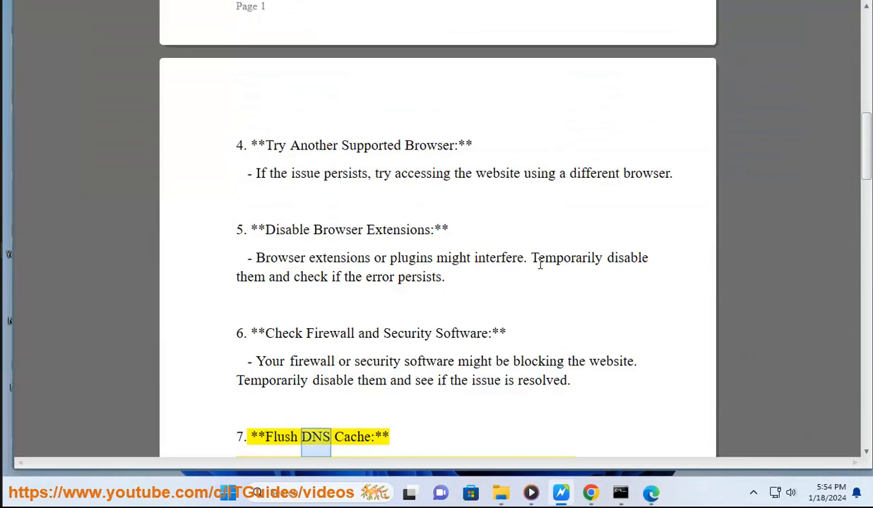
{"action": "scroll", "coordinate": [540, 253], "scroll_direction": "down", "scroll_amount": 1}
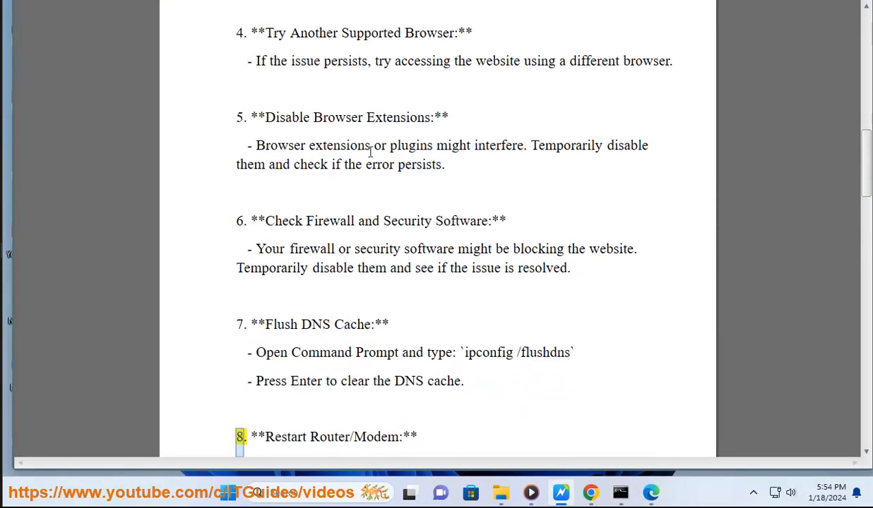
{"action": "left_click_drag", "start_coordinate": [506, 221], "coordinate": [313, 222]}
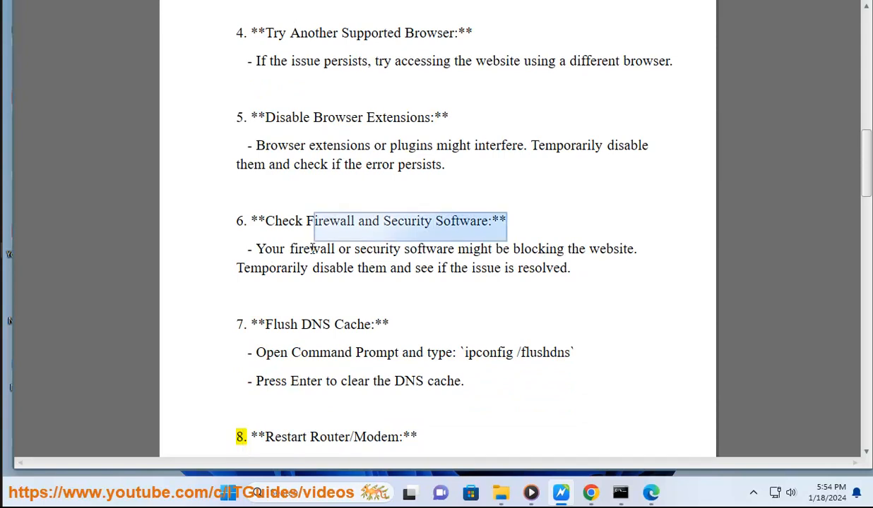
Step: Open Windows Defender Firewall, review the list of apps allowed through it in a widened window, and close it
{"action": "left_click", "coordinate": [332, 480]}
{"action": "type", "text": "FIREWA"}
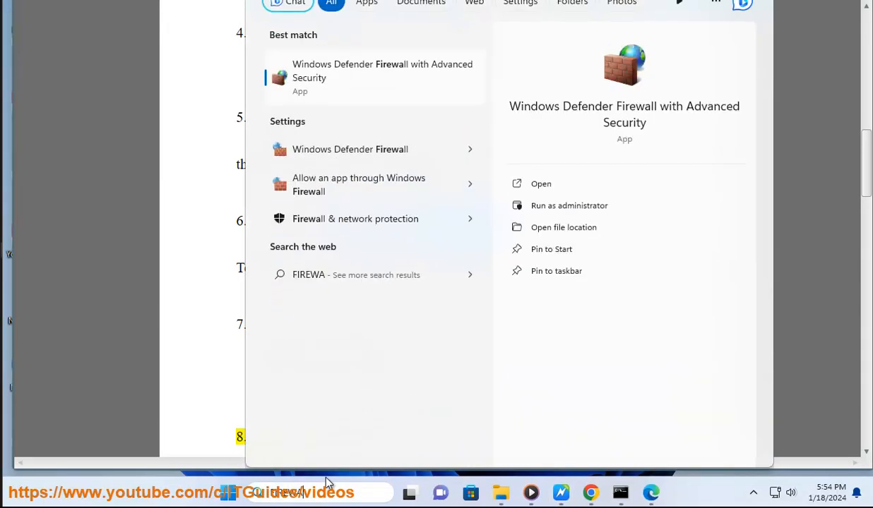
{"action": "type", "text": "L"}
{"action": "left_click", "coordinate": [407, 132]}
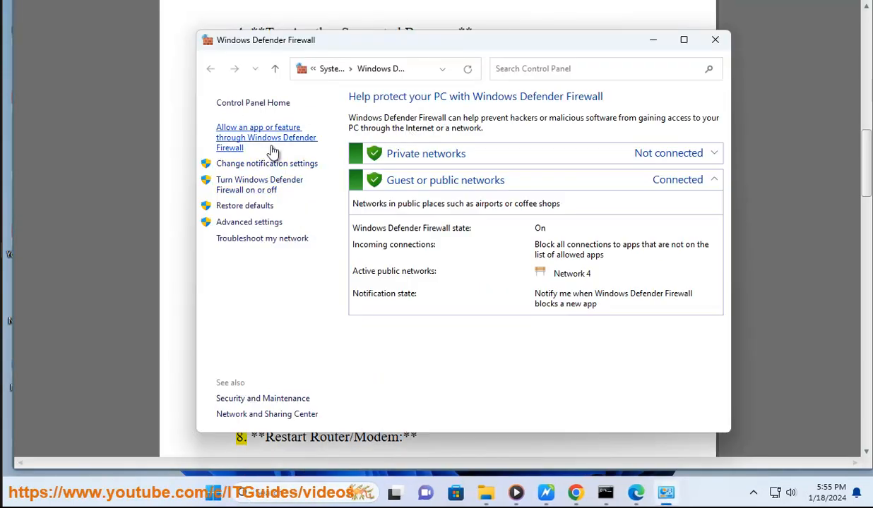
{"action": "left_click", "coordinate": [273, 147]}
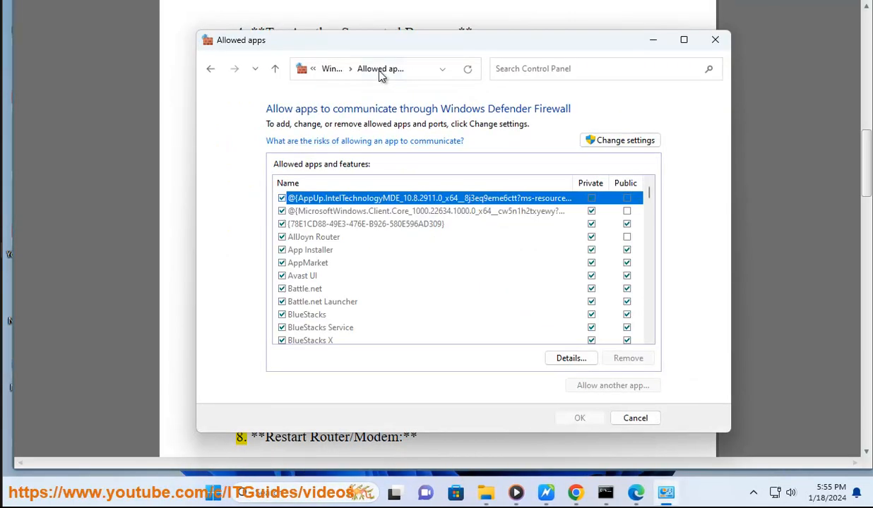
{"action": "left_click_drag", "start_coordinate": [732, 185], "coordinate": [837, 185]}
{"action": "scroll", "coordinate": [569, 310], "scroll_direction": "down", "scroll_amount": 8}
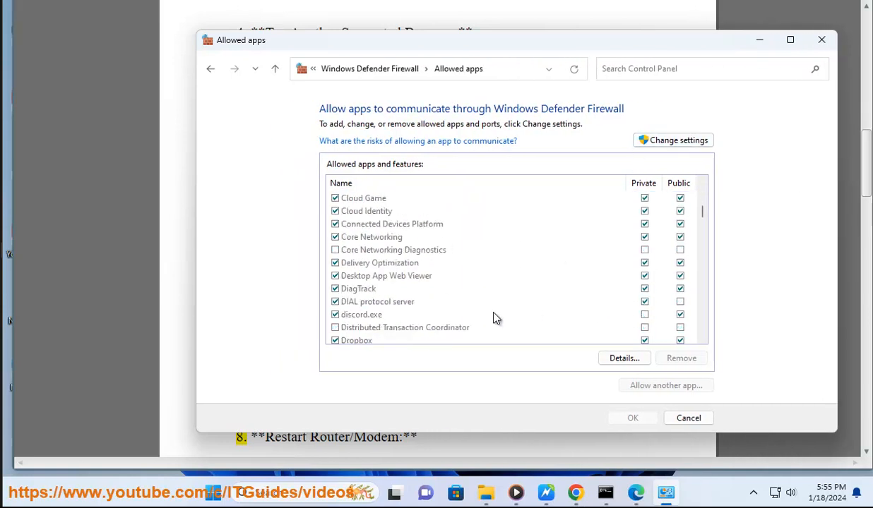
{"action": "left_click", "coordinate": [818, 39]}
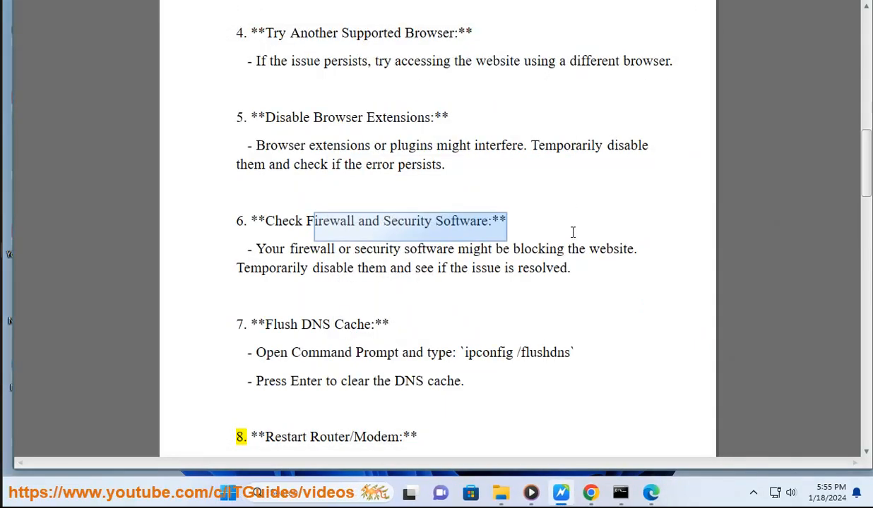
Step: Open the Virus & threat protection settings from Windows Security, inspect the real-time protection option, and close both windows
{"action": "left_click", "coordinate": [227, 494]}
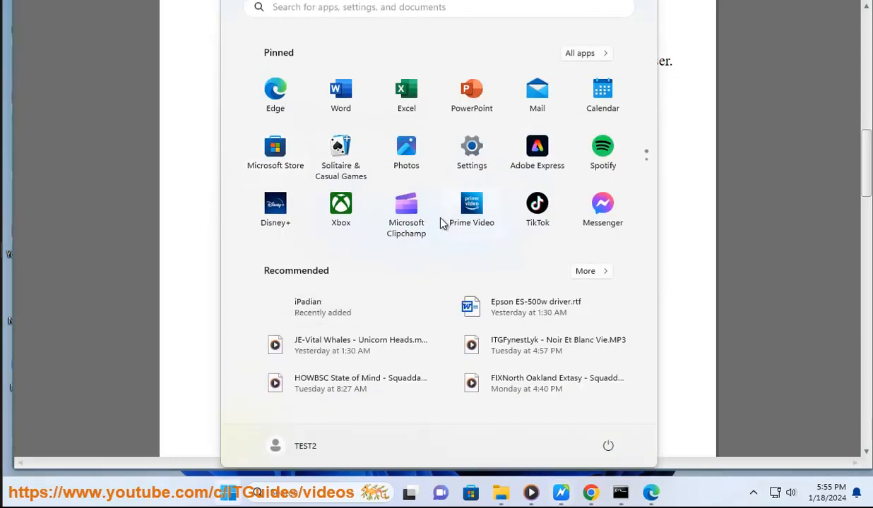
{"action": "left_click", "coordinate": [478, 165]}
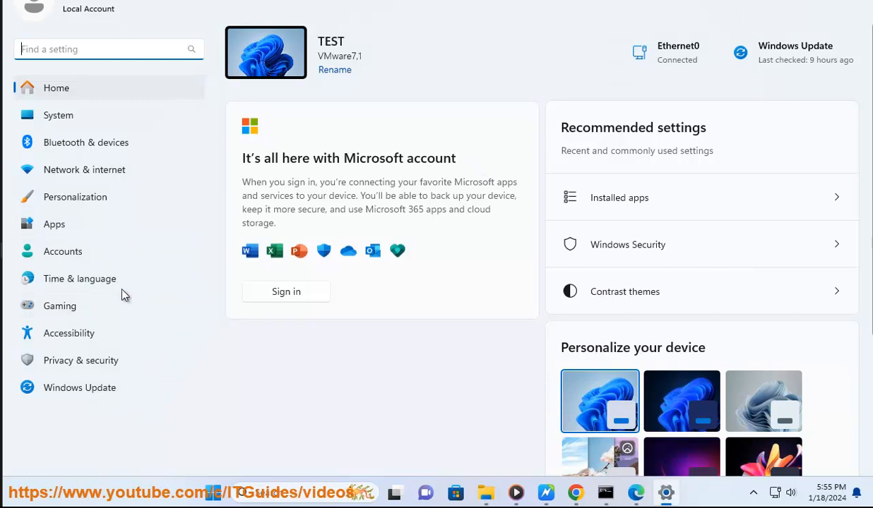
{"action": "left_click", "coordinate": [113, 361]}
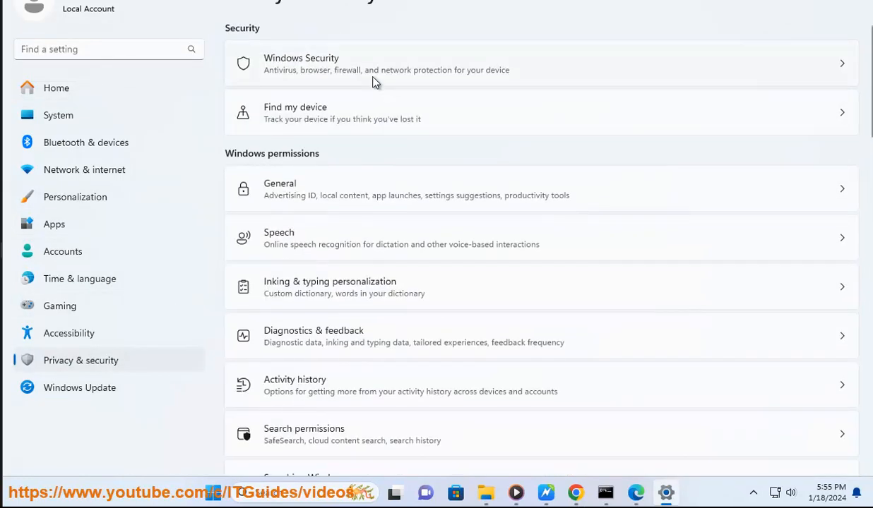
{"action": "left_click", "coordinate": [384, 73]}
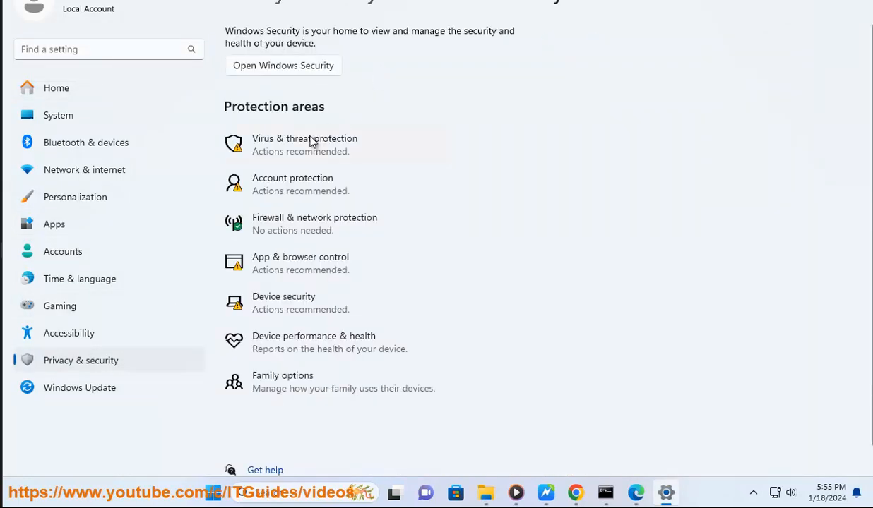
{"action": "left_click", "coordinate": [310, 148]}
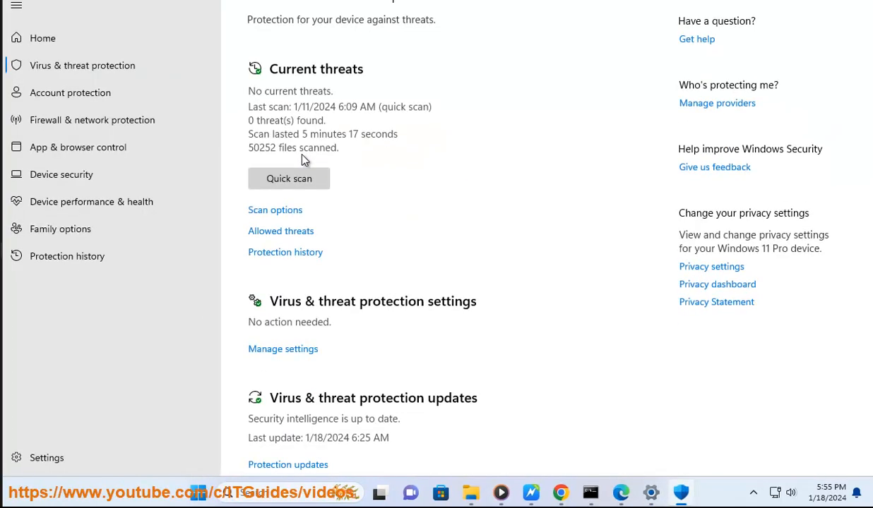
{"action": "left_click", "coordinate": [289, 351]}
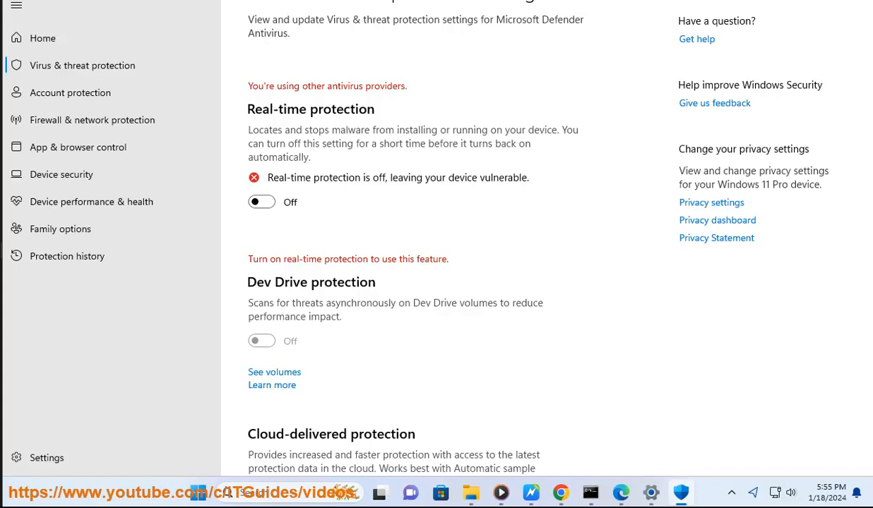
{"action": "left_click", "coordinate": [855, 2]}
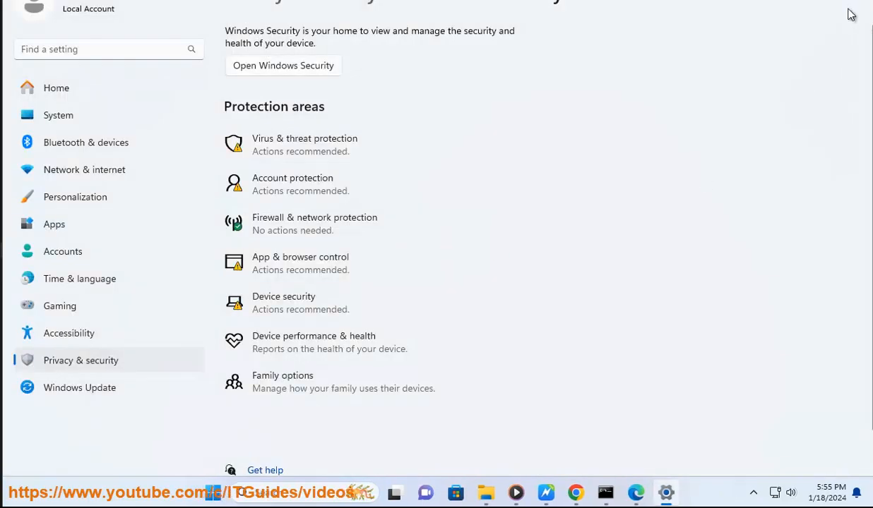
{"action": "left_click", "coordinate": [856, 1]}
Step: Copy the "ipconfig /flushdns" command from the Flush DNS Cache item in the troubleshooting document
{"action": "left_click", "coordinate": [384, 330]}
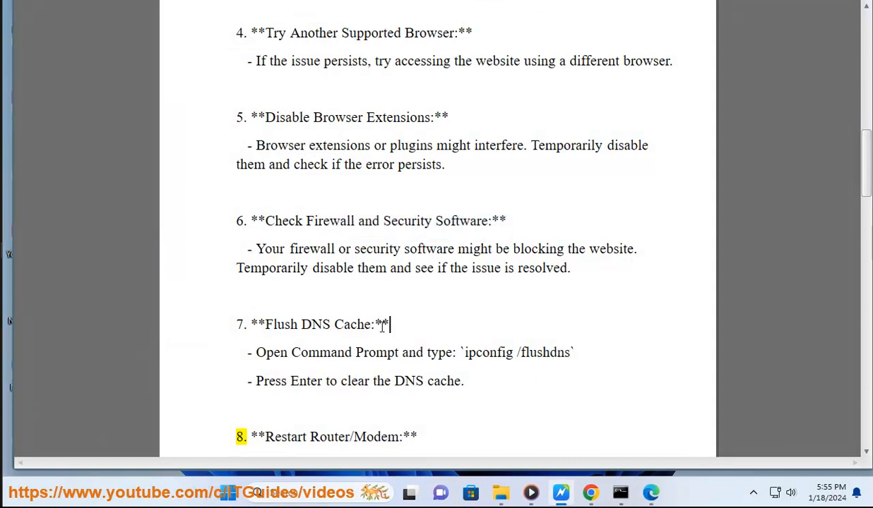
{"action": "double_click", "coordinate": [324, 325]}
{"action": "left_click_drag", "start_coordinate": [570, 352], "coordinate": [488, 355]}
{"action": "right_click", "coordinate": [495, 360]}
{"action": "left_click", "coordinate": [498, 282]}
Step: Run "ipconfig /flushdns" in the open Command Prompt window, and return to the troubleshooting document
{"action": "left_click", "coordinate": [614, 492]}
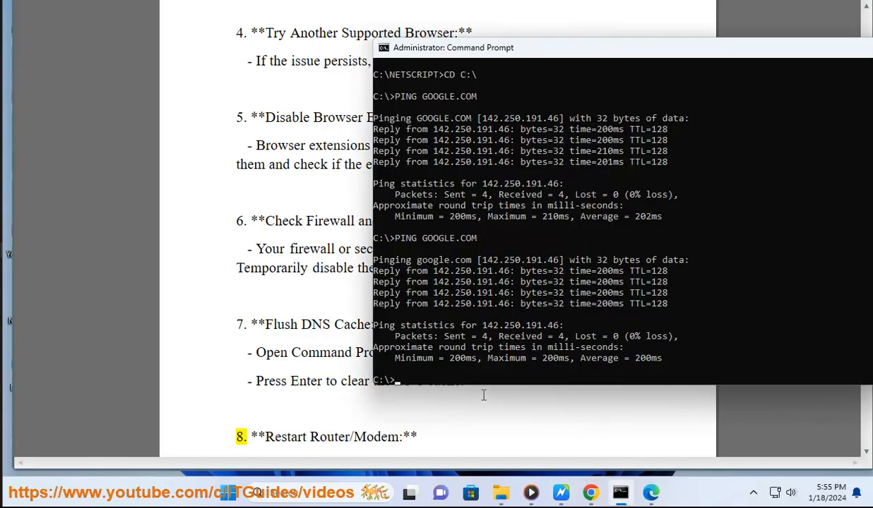
{"action": "right_click", "coordinate": [487, 385]}
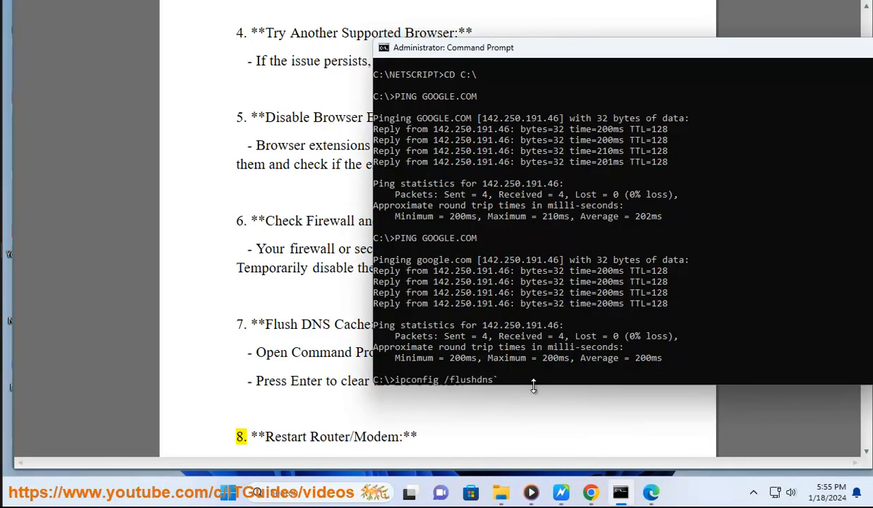
{"action": "key", "text": "Return"}
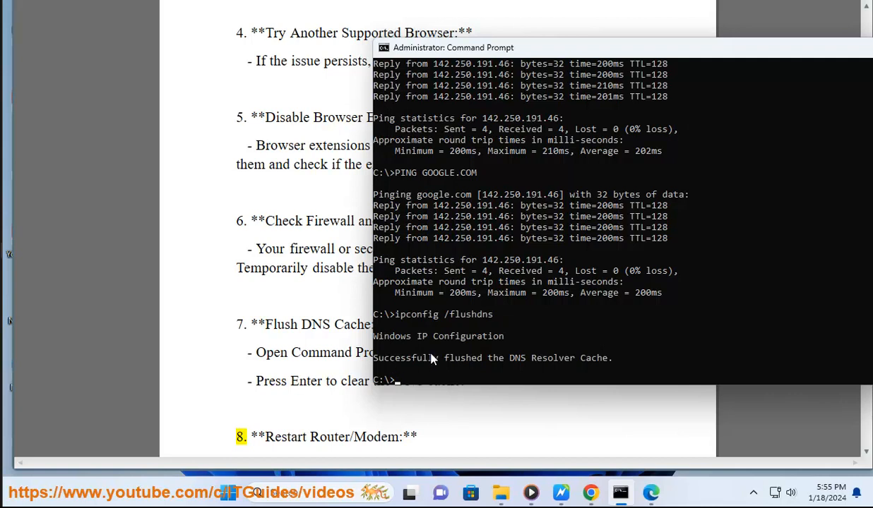
{"action": "left_click", "coordinate": [514, 427]}
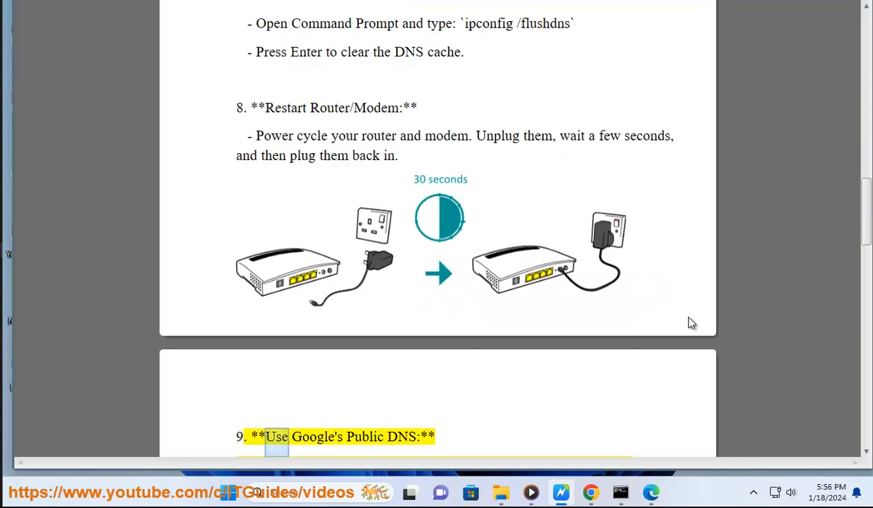
Step: Open the Internet Protocol Version 4 (TCP/IPv4) properties of the Ethernet0 connection through Control Panel
{"action": "left_click", "coordinate": [376, 488]}
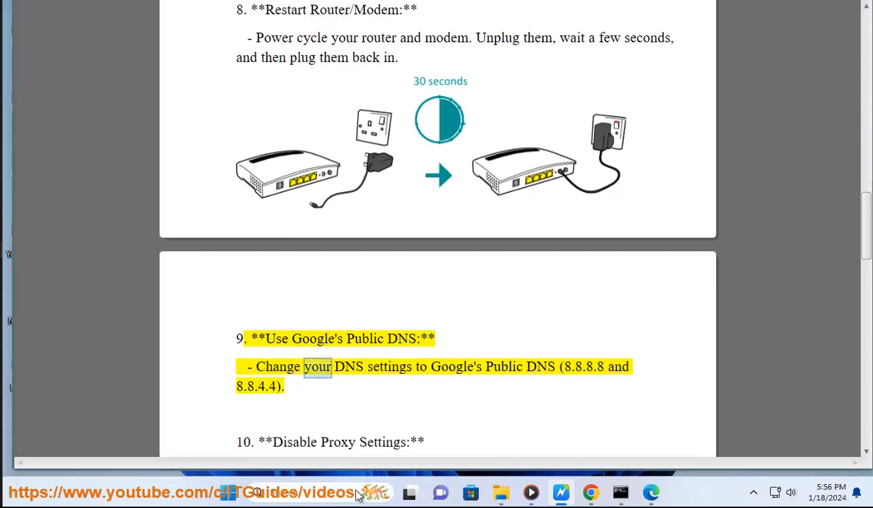
{"action": "type", "text": "c"}
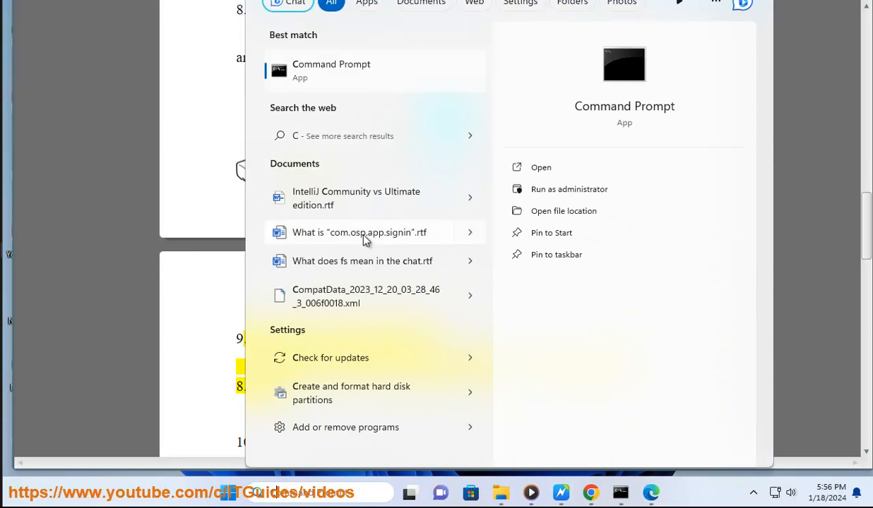
{"action": "type", "text": "ontro"}
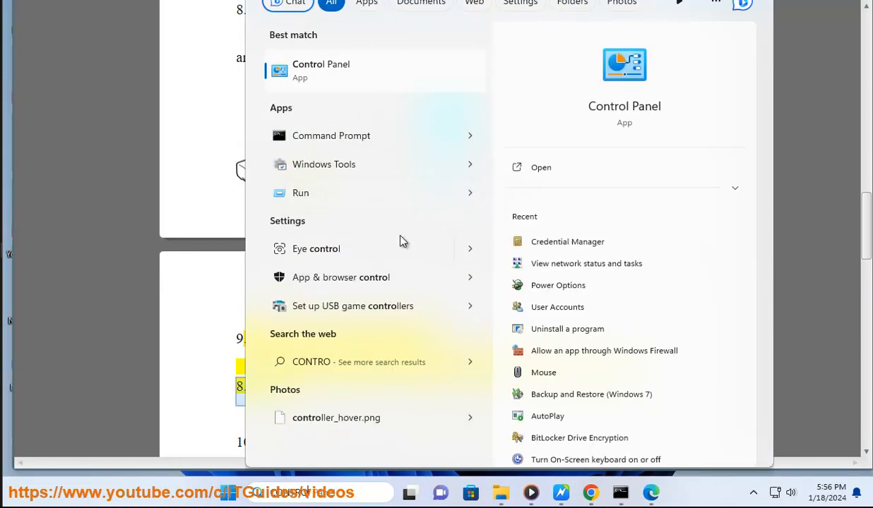
{"action": "left_click", "coordinate": [407, 70]}
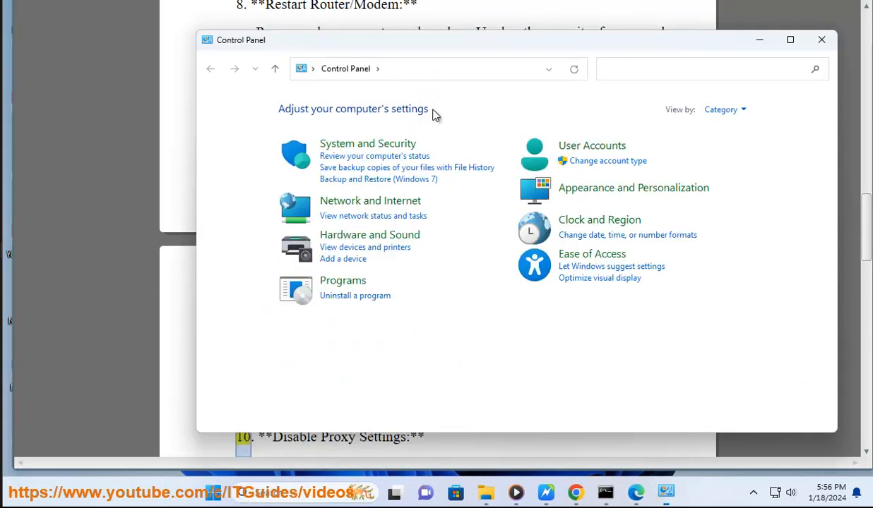
{"action": "left_click", "coordinate": [400, 216]}
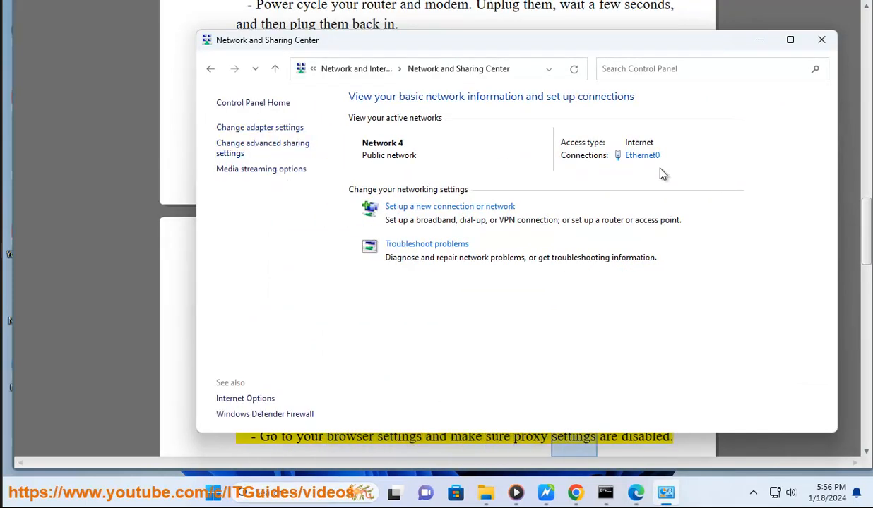
{"action": "left_click", "coordinate": [642, 157]}
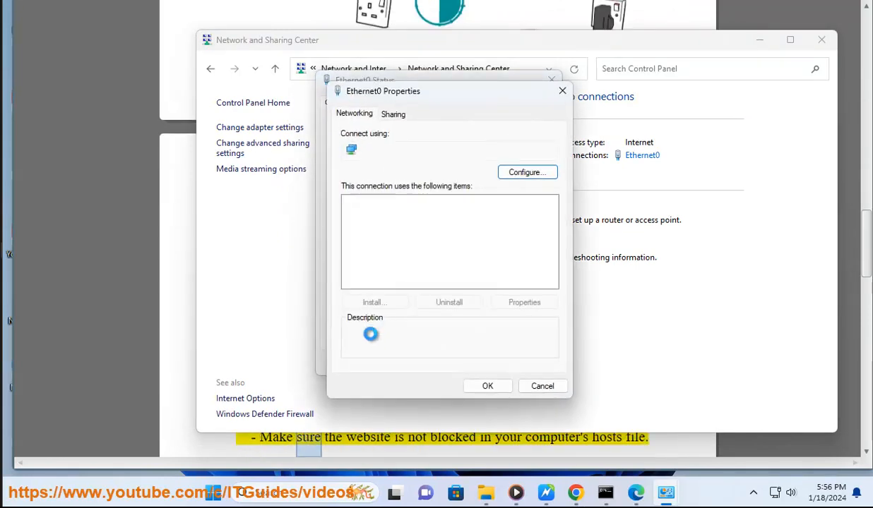
{"action": "double_click", "coordinate": [466, 260]}
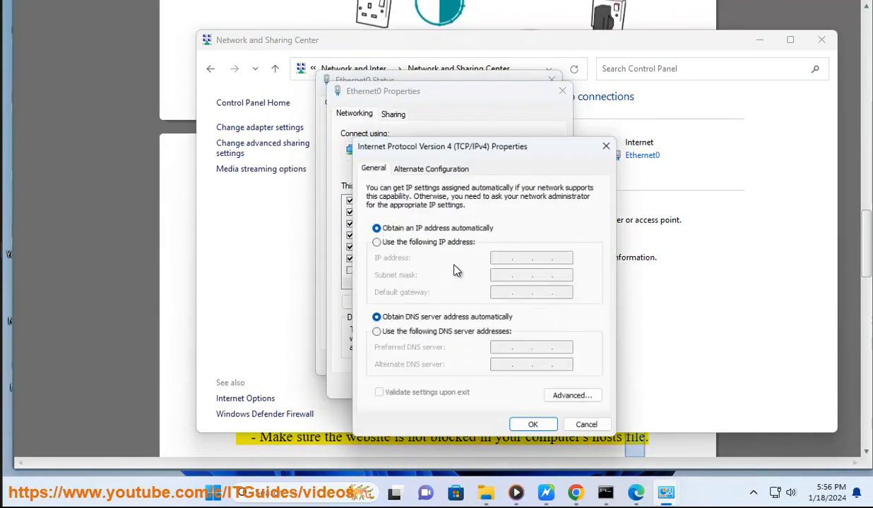
Step: Try manual DNS servers 8.8.8.8 (preferred) and 8.8.4.4 (alternate) for Ethernet0, and dismiss the connection dialogs without saving
{"action": "left_click", "coordinate": [425, 337]}
{"action": "left_click", "coordinate": [529, 351]}
{"action": "type", "text": "8.8.8."}
{"action": "key", "text": "Tab"}
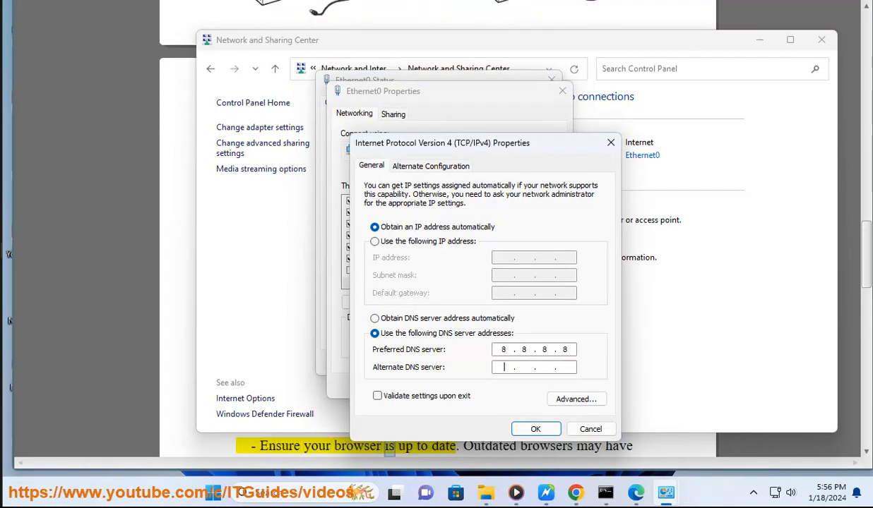
{"action": "type", "text": "8.8.4.4"}
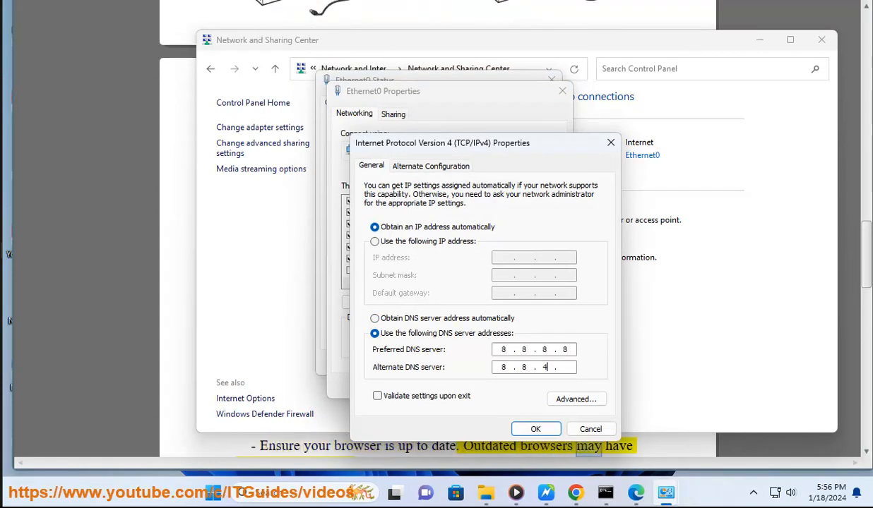
{"action": "left_click", "coordinate": [591, 430]}
{"action": "left_click", "coordinate": [542, 384]}
{"action": "left_click", "coordinate": [549, 50]}
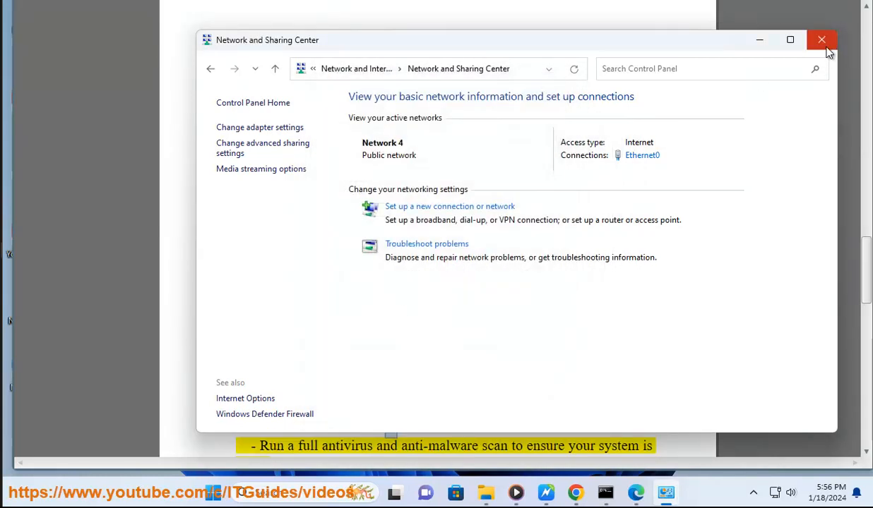
Step: Close Network and Sharing Center and go to the Disable Proxy Settings item in the troubleshooting document
{"action": "left_click", "coordinate": [824, 42]}
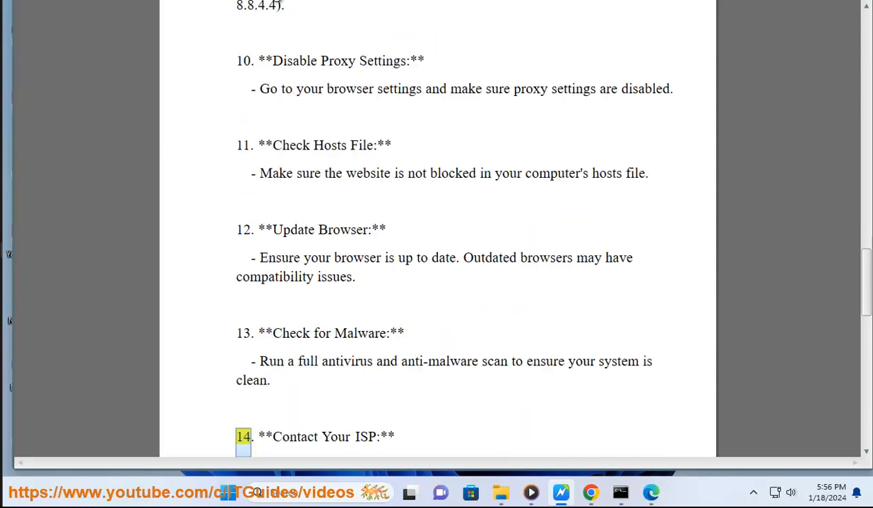
{"action": "scroll", "coordinate": [367, 162], "scroll_direction": "up", "scroll_amount": 2}
{"action": "left_click", "coordinate": [334, 125]}
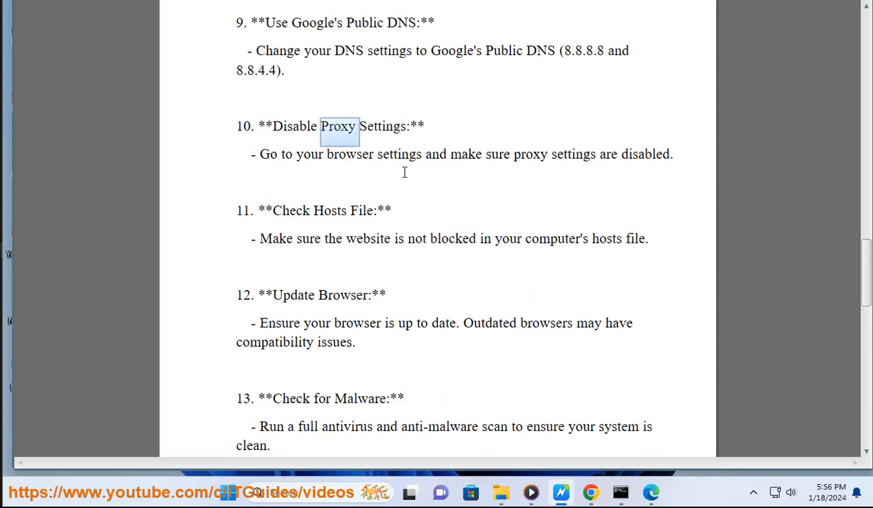
Step: Switch to Chrome, close the Extensions page, and search the settings for "PROXY" to open the computer's proxy settings
{"action": "left_click", "coordinate": [590, 493]}
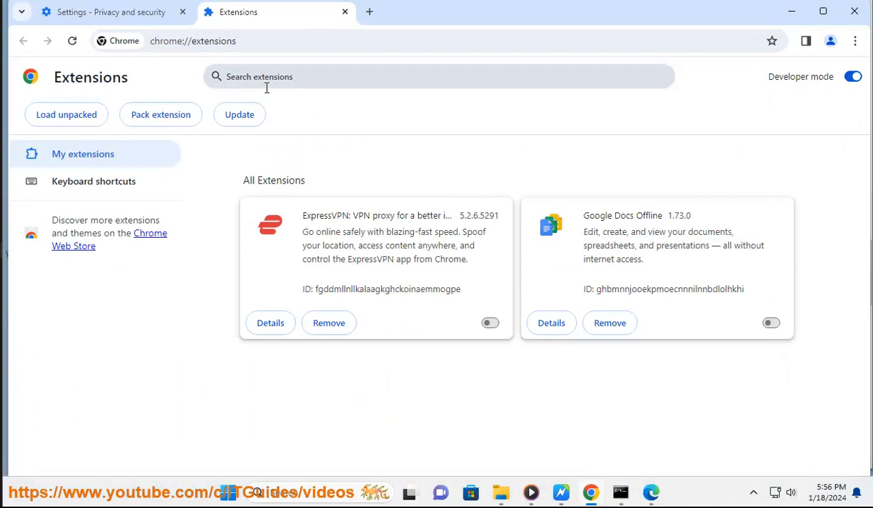
{"action": "left_click", "coordinate": [344, 13]}
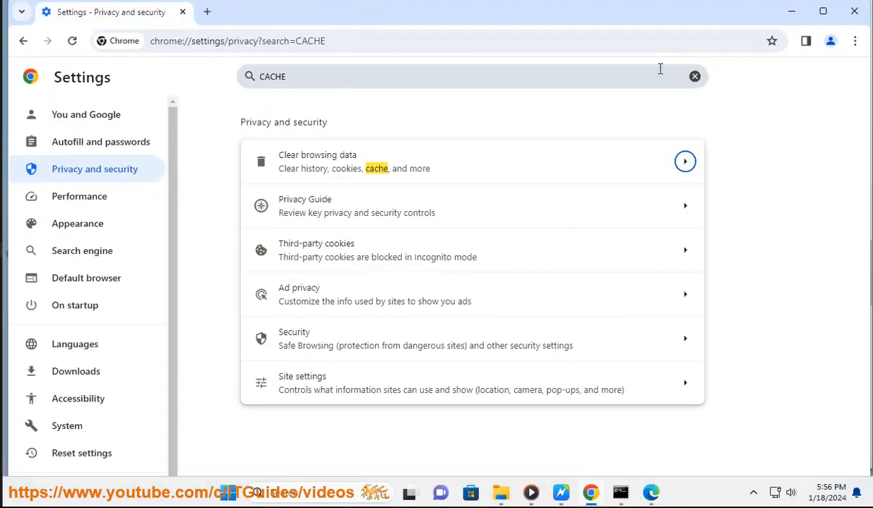
{"action": "left_click", "coordinate": [695, 77]}
{"action": "type", "text": "PROX"}
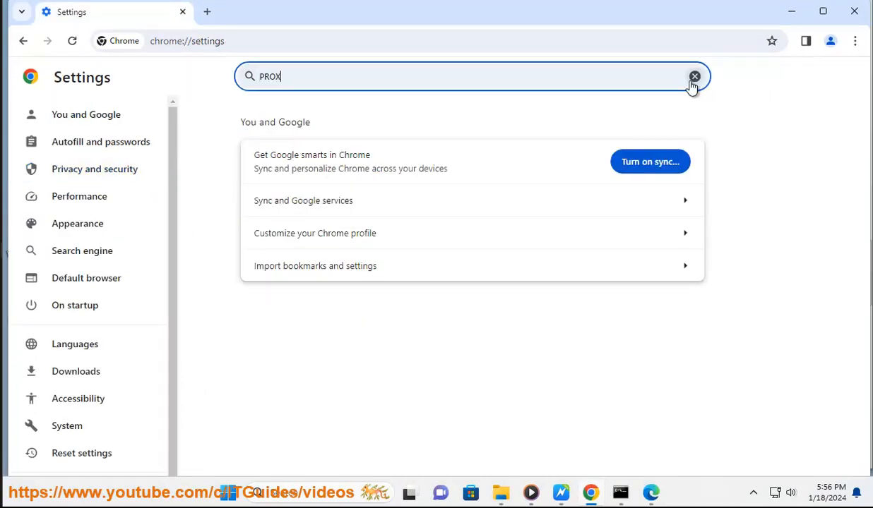
{"action": "type", "text": "Y"}
{"action": "left_click", "coordinate": [351, 224]}
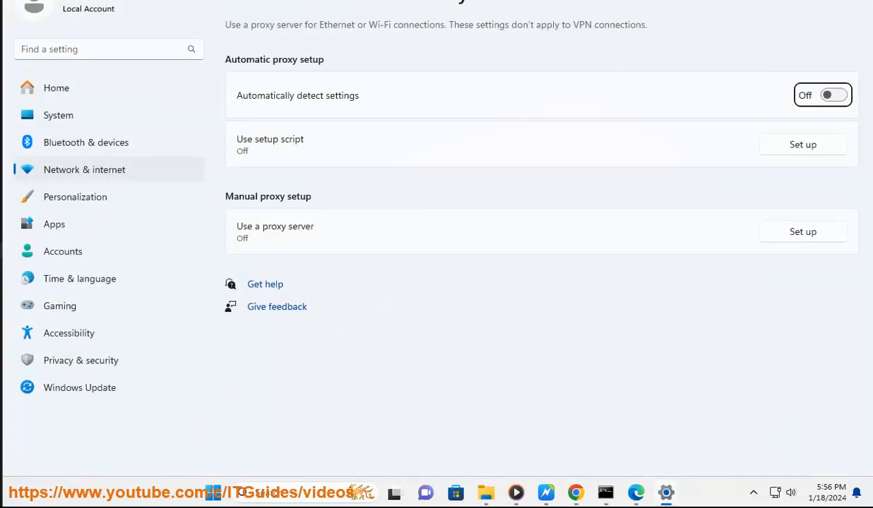
Step: Close the Windows proxy settings and return to the Check Hosts File item in the troubleshooting document
{"action": "key", "text": "alt+F4"}
{"action": "left_click", "coordinate": [791, 11]}
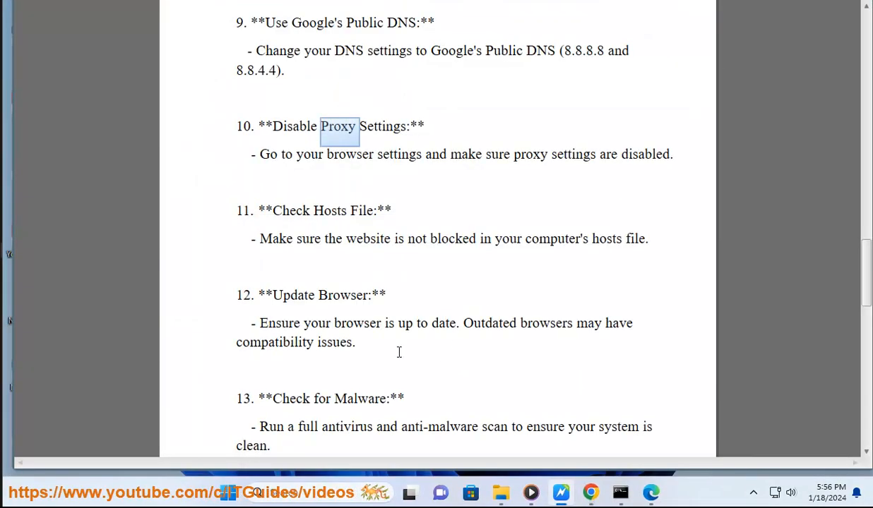
{"action": "double_click", "coordinate": [309, 295]}
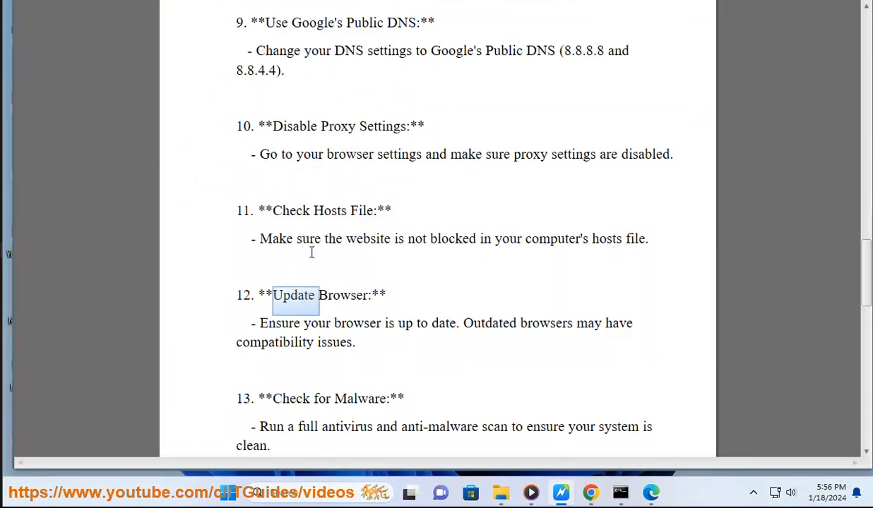
{"action": "left_click_drag", "start_coordinate": [288, 217], "coordinate": [384, 216]}
{"action": "left_click", "coordinate": [528, 257]}
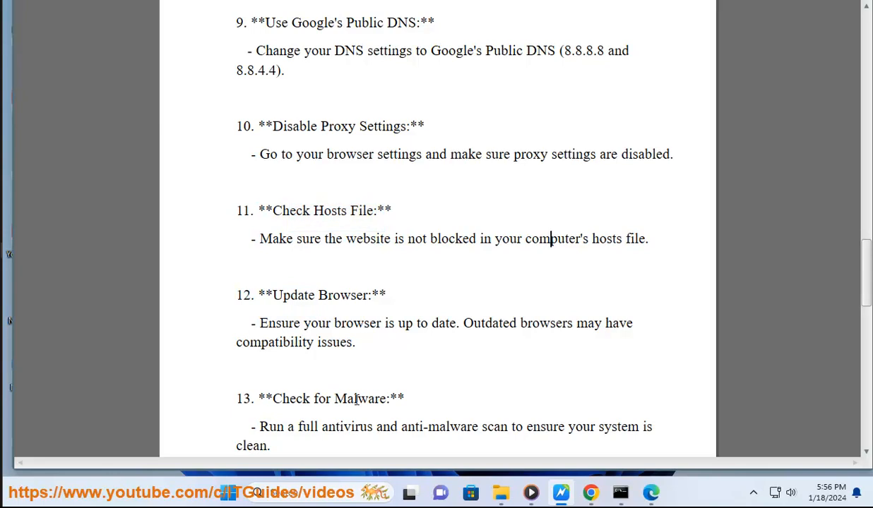
Step: Switch to File Explorer and open the System32 folder inside the Windows folder on Local Disk (C:)
{"action": "left_click", "coordinate": [500, 493]}
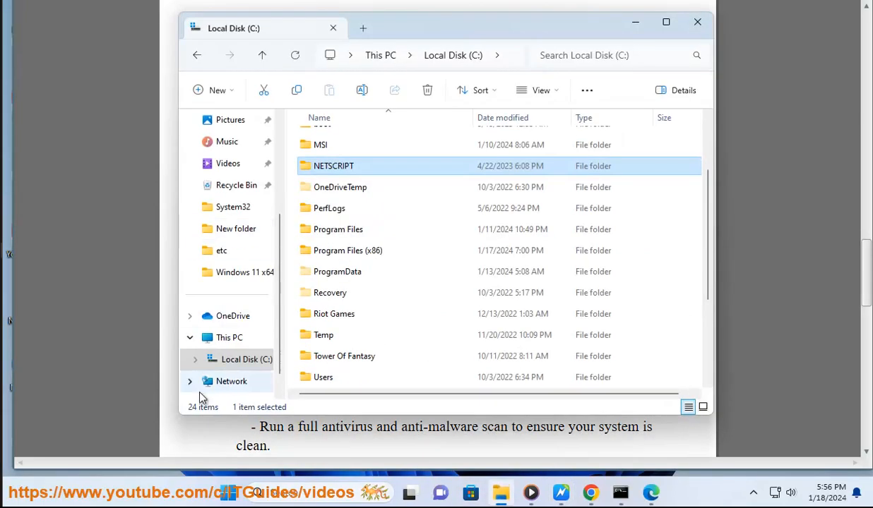
{"action": "left_click", "coordinate": [229, 367]}
{"action": "scroll", "coordinate": [351, 375], "scroll_direction": "down", "scroll_amount": 3}
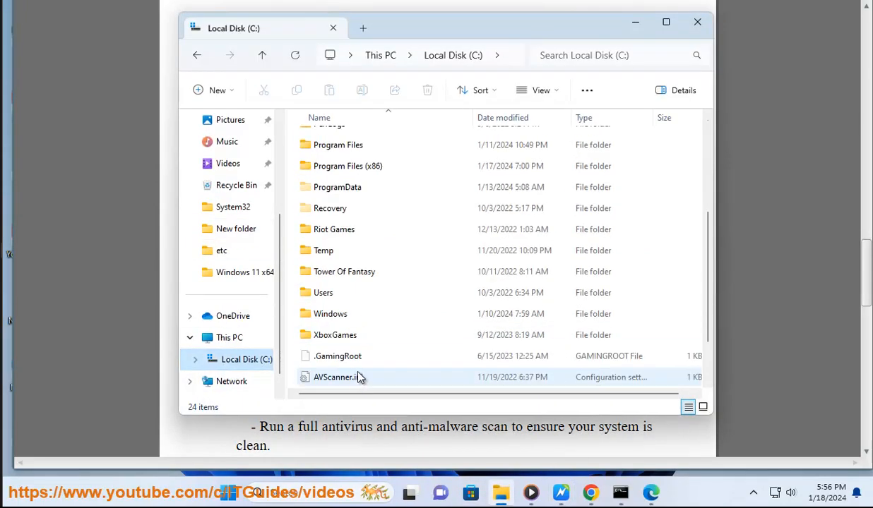
{"action": "double_click", "coordinate": [344, 317]}
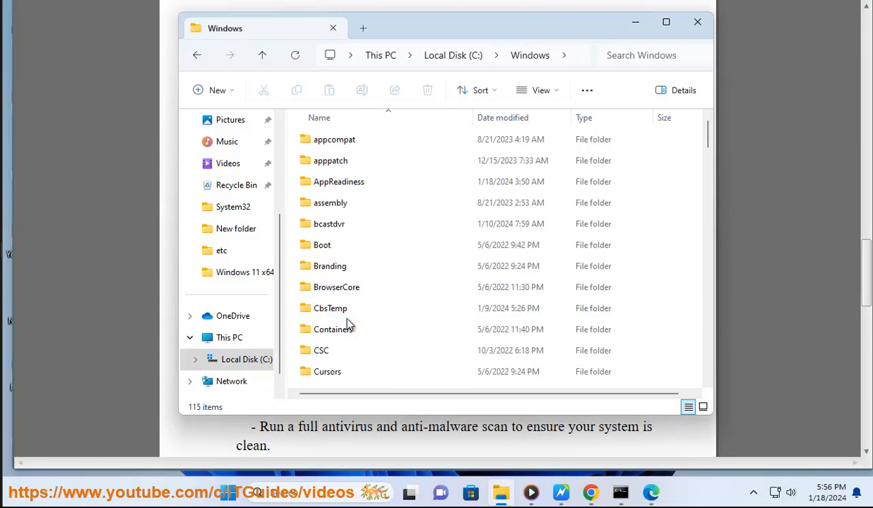
{"action": "scroll", "coordinate": [341, 332], "scroll_direction": "down", "scroll_amount": 2}
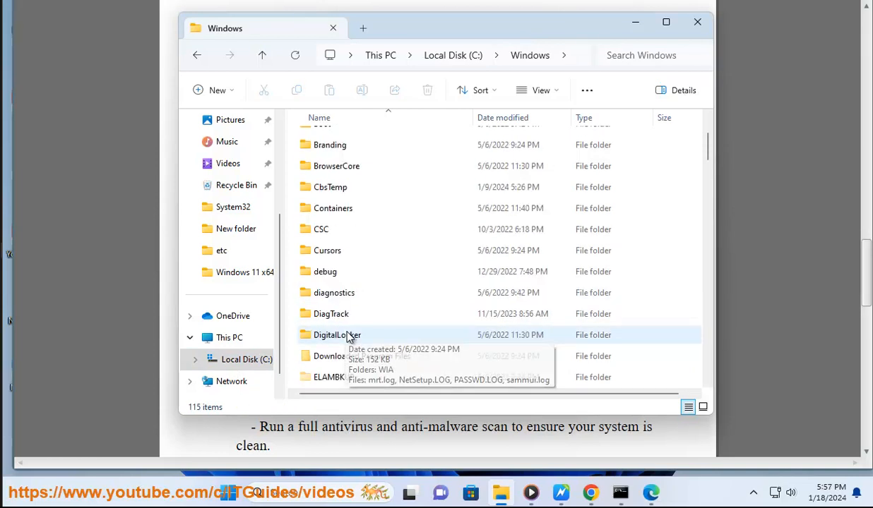
{"action": "left_click", "coordinate": [348, 335]}
{"action": "key", "text": "Down"}
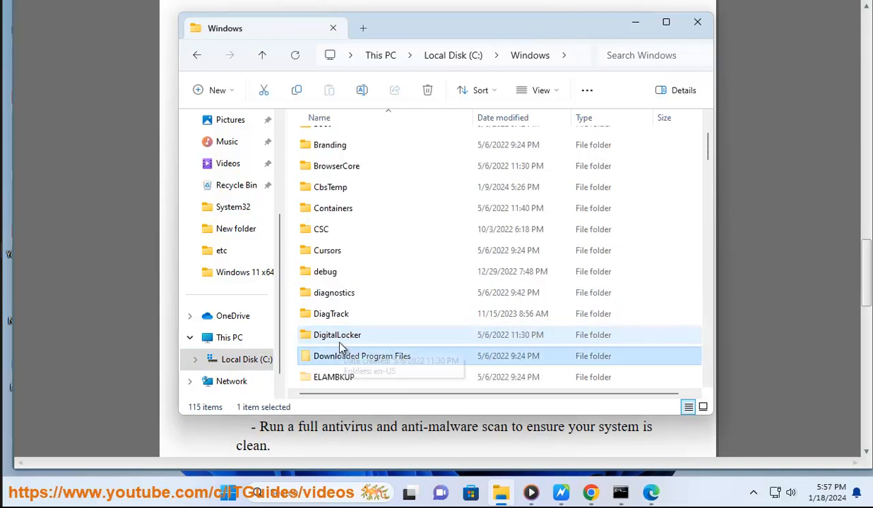
{"action": "key", "text": "s"}
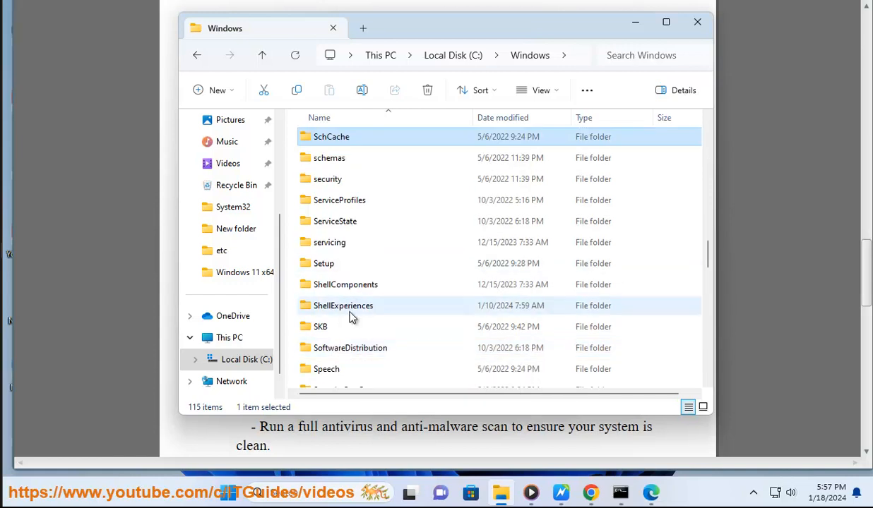
{"action": "scroll", "coordinate": [348, 300], "scroll_direction": "down", "scroll_amount": 2}
{"action": "double_click", "coordinate": [356, 314]}
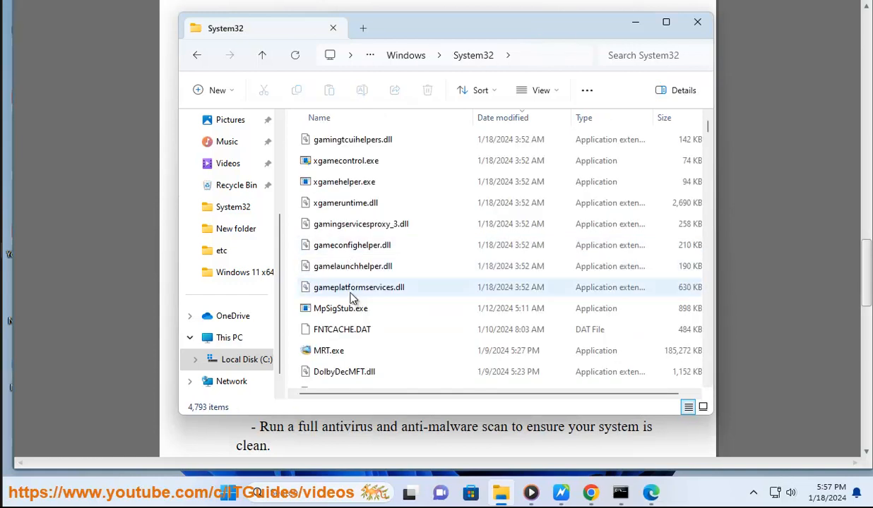
Step: Look through the System32 folder for the subfolder that leads to the hosts file
{"action": "left_click", "coordinate": [361, 312]}
{"action": "key", "text": "d"}
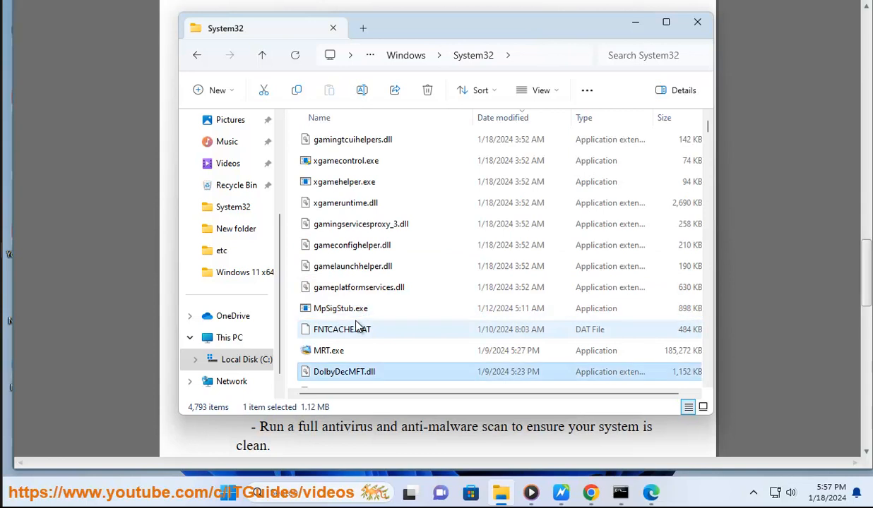
{"action": "key", "text": "d"}
{"action": "key", "text": "d"}
{"action": "scroll", "coordinate": [355, 338], "scroll_direction": "down", "scroll_amount": 10}
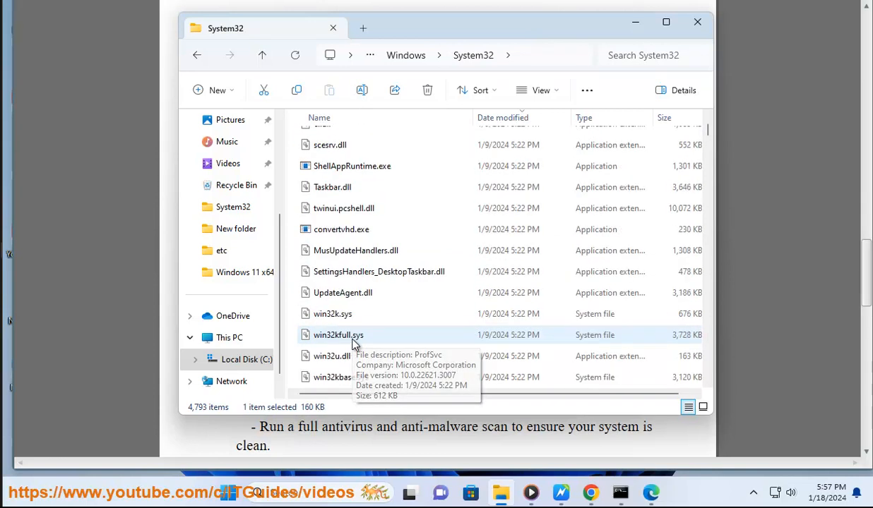
{"action": "scroll", "coordinate": [357, 351], "scroll_direction": "down", "scroll_amount": 5}
{"action": "left_click_drag", "start_coordinate": [706, 130], "coordinate": [686, 396]}
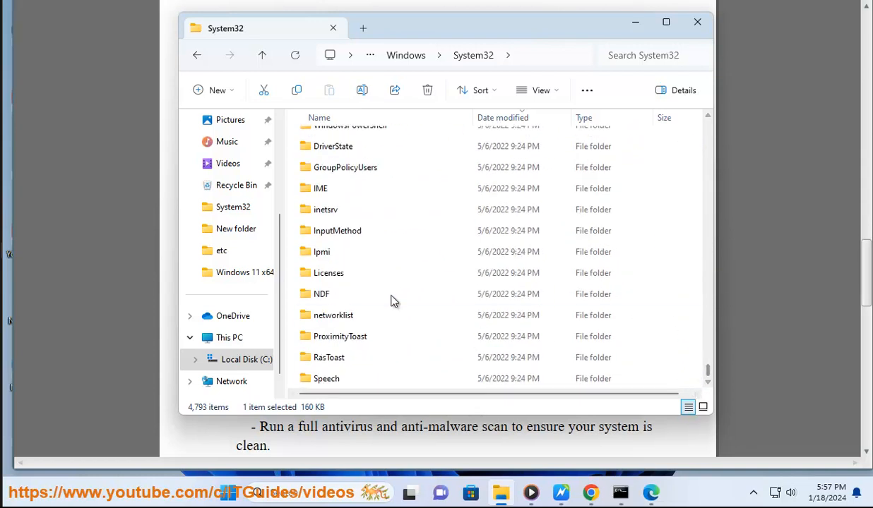
{"action": "left_click", "coordinate": [332, 148]}
{"action": "scroll", "coordinate": [370, 297], "scroll_direction": "up", "scroll_amount": 3}
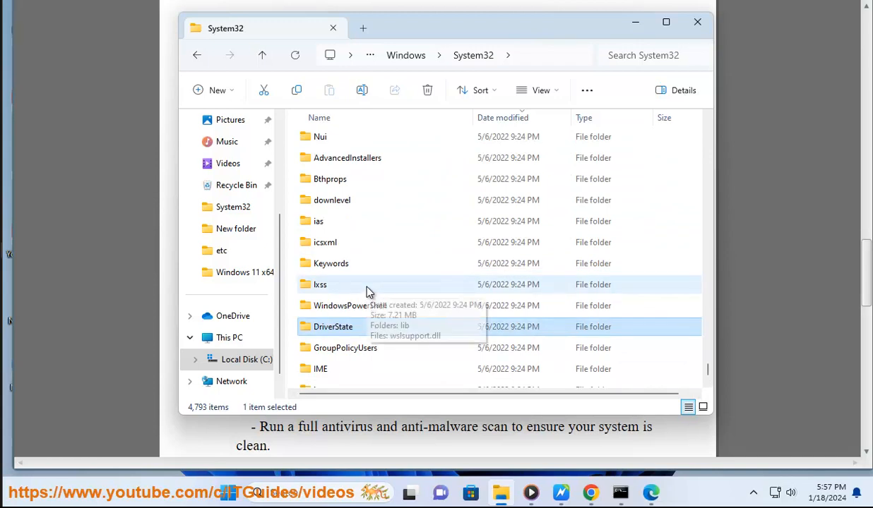
{"action": "scroll", "coordinate": [369, 291], "scroll_direction": "up", "scroll_amount": 2}
{"action": "scroll", "coordinate": [368, 292], "scroll_direction": "up", "scroll_amount": 7}
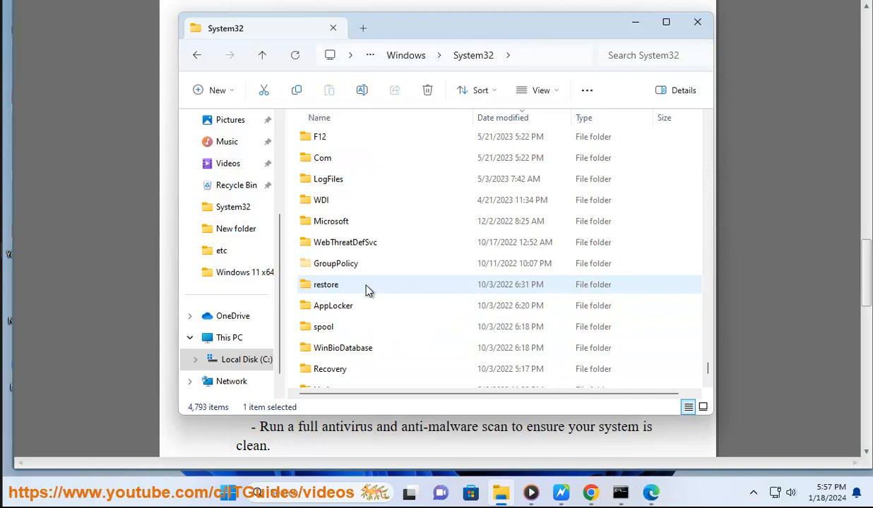
Step: Switch to Chrome and search the web for "WINDOWD HOST"
{"action": "left_click", "coordinate": [589, 493]}
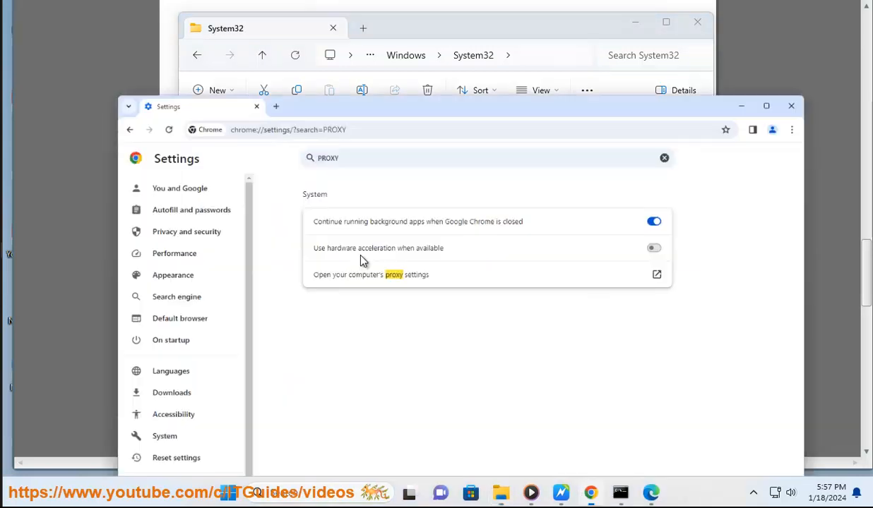
{"action": "left_click", "coordinate": [256, 45]}
{"action": "type", "text": "WIND"}
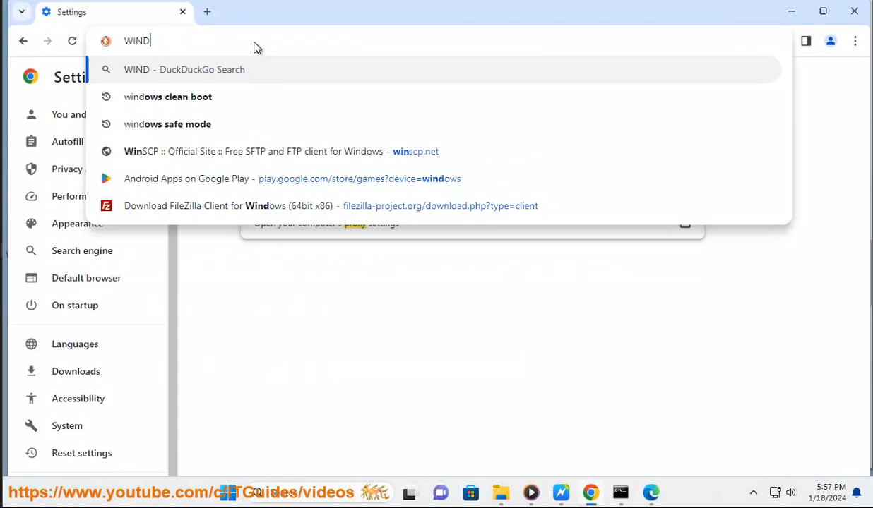
{"action": "type", "text": "OWD HOST"}
{"action": "key", "text": "Return"}
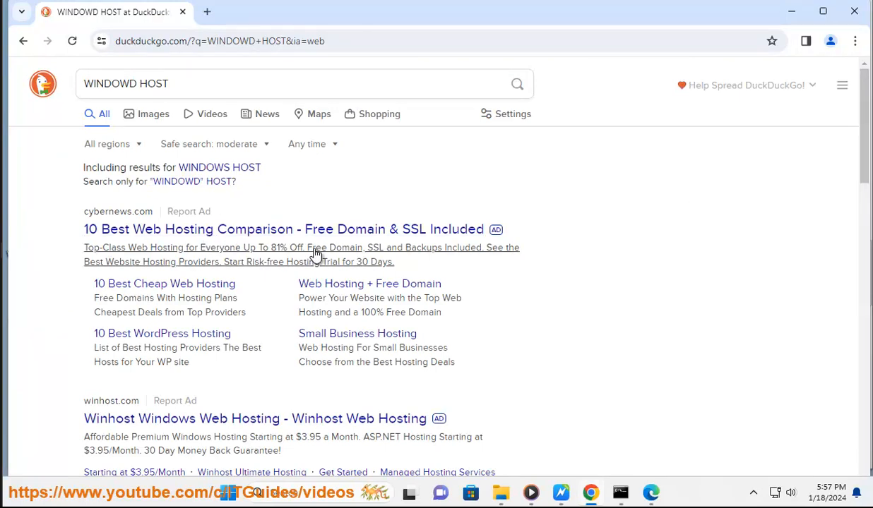
Step: Look through the search results for the location of the Windows hosts file
{"action": "scroll", "coordinate": [400, 387], "scroll_direction": "down", "scroll_amount": 3}
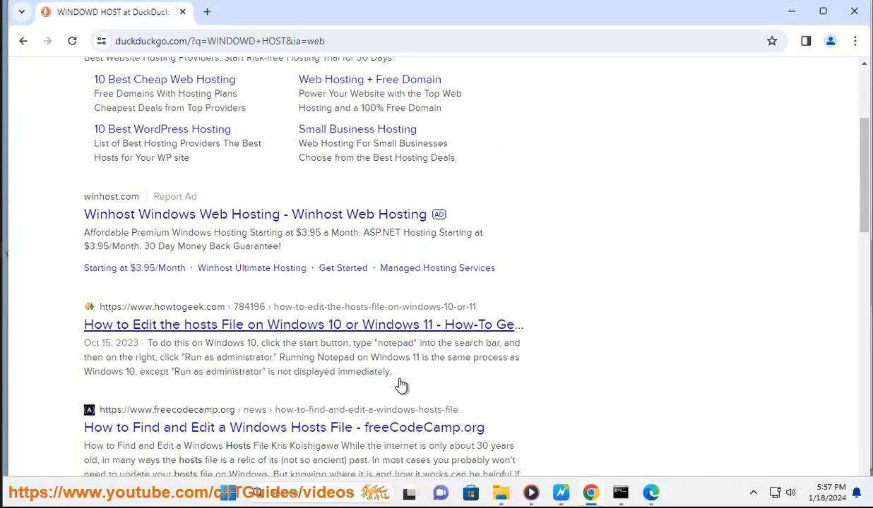
{"action": "scroll", "coordinate": [380, 363], "scroll_direction": "down", "scroll_amount": 2}
{"action": "scroll", "coordinate": [379, 369], "scroll_direction": "down", "scroll_amount": 3}
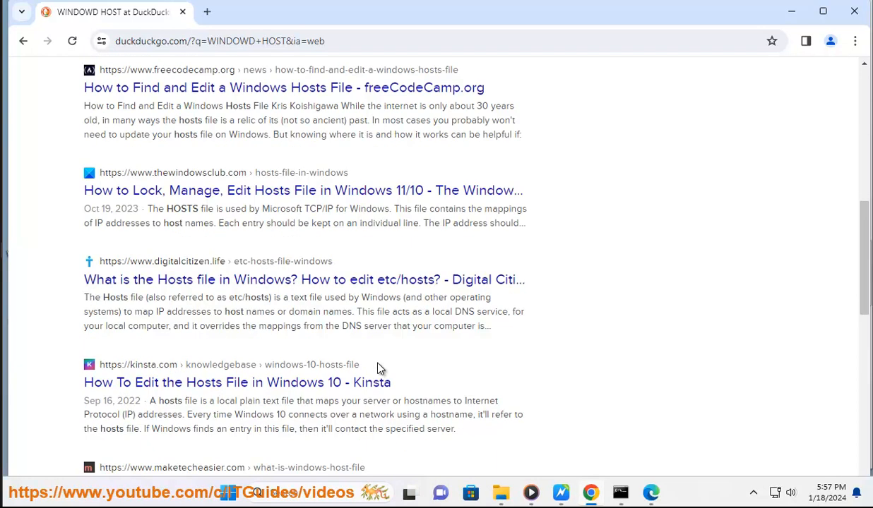
{"action": "scroll", "coordinate": [380, 368], "scroll_direction": "down", "scroll_amount": 3}
{"action": "scroll", "coordinate": [379, 368], "scroll_direction": "down", "scroll_amount": 3}
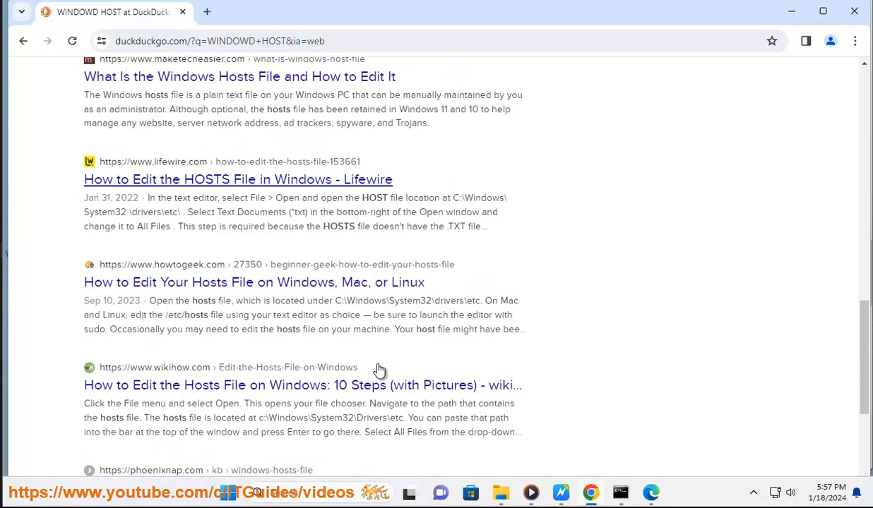
{"action": "scroll", "coordinate": [380, 369], "scroll_direction": "down", "scroll_amount": 3}
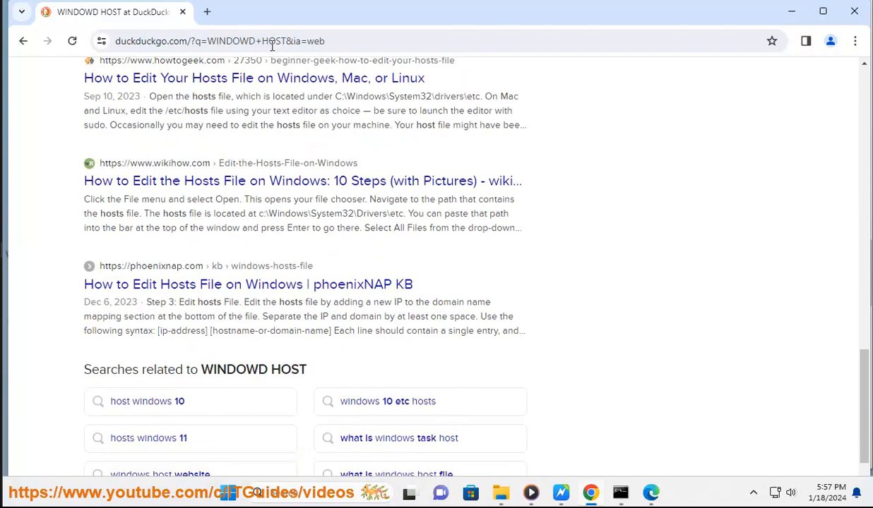
{"action": "scroll", "coordinate": [295, 211], "scroll_direction": "up", "scroll_amount": 3}
{"action": "scroll", "coordinate": [295, 210], "scroll_direction": "up", "scroll_amount": 10}
Step: Refine the search to "WINDOWD HOST MS" and open the PowerToys Hosts File Editor and Microsoft Support hosts reset results in new tabs
{"action": "left_click", "coordinate": [184, 85]}
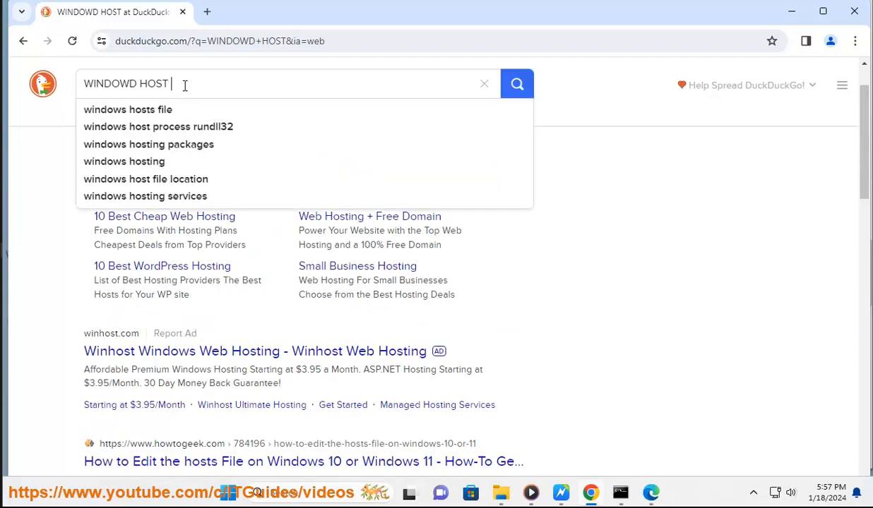
{"action": "type", "text": "MS"}
{"action": "key", "text": "Return"}
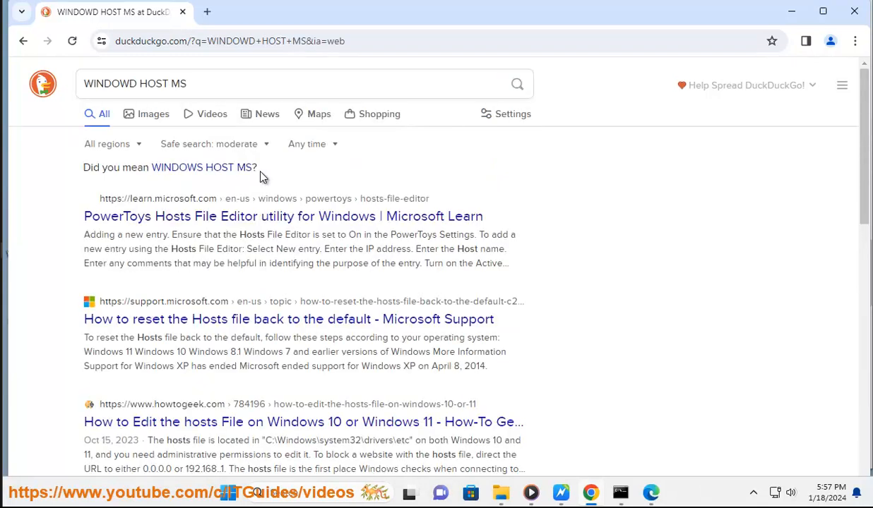
{"action": "right_click", "coordinate": [283, 216]}
{"action": "left_click", "coordinate": [299, 224]}
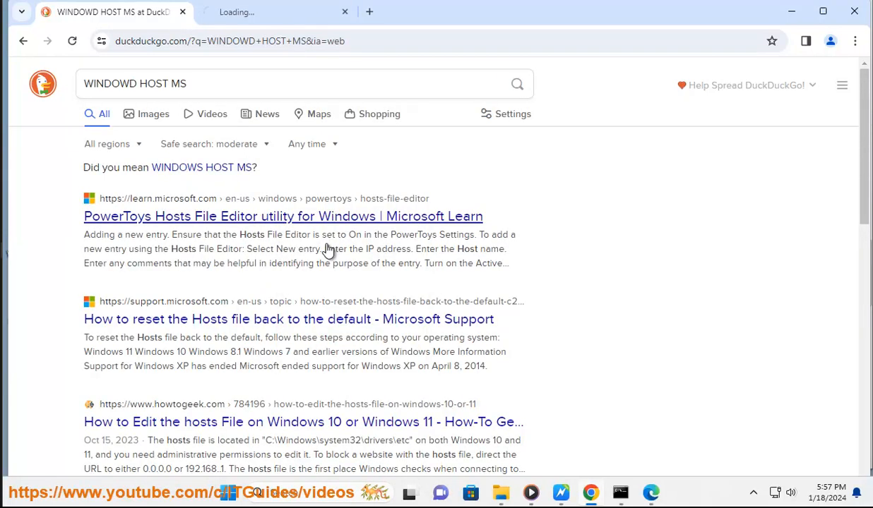
{"action": "right_click", "coordinate": [332, 326]}
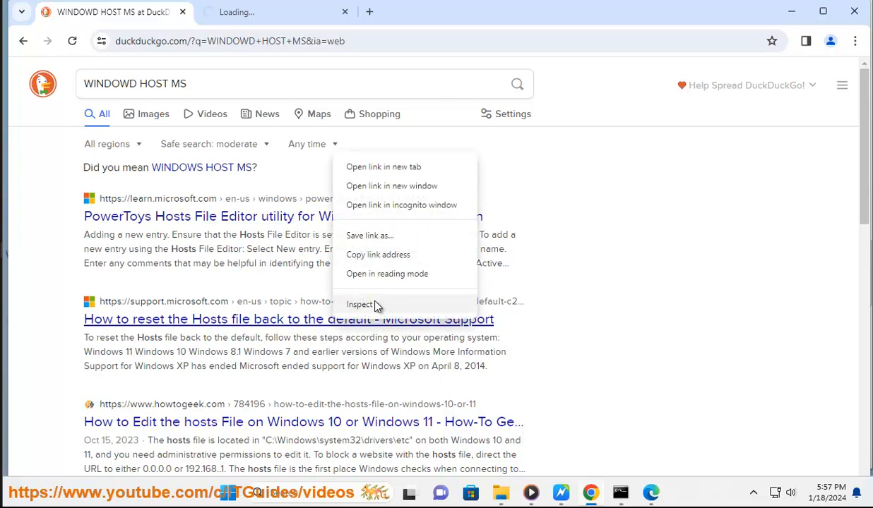
{"action": "left_click", "coordinate": [394, 167]}
Step: Close the PowerToys Hosts File Editor page and view the Microsoft Support article on resetting the Hosts file to default
{"action": "left_click", "coordinate": [268, 20]}
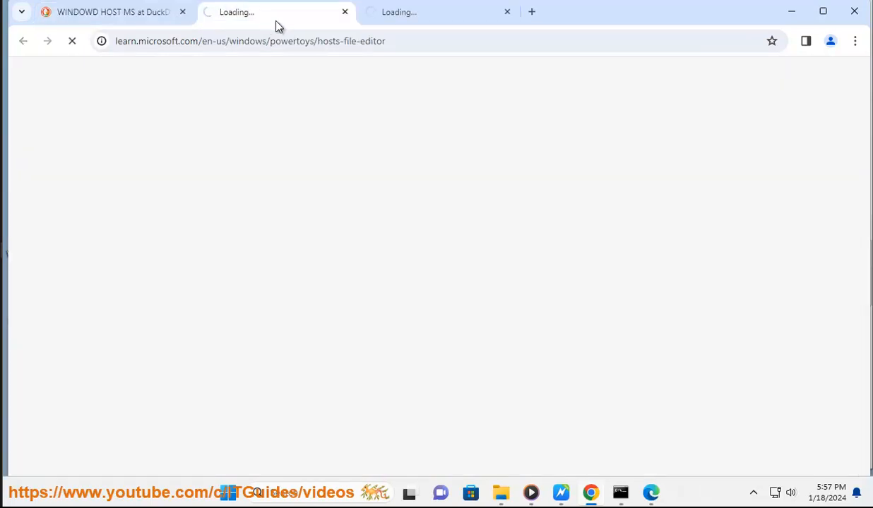
{"action": "left_click", "coordinate": [345, 12]}
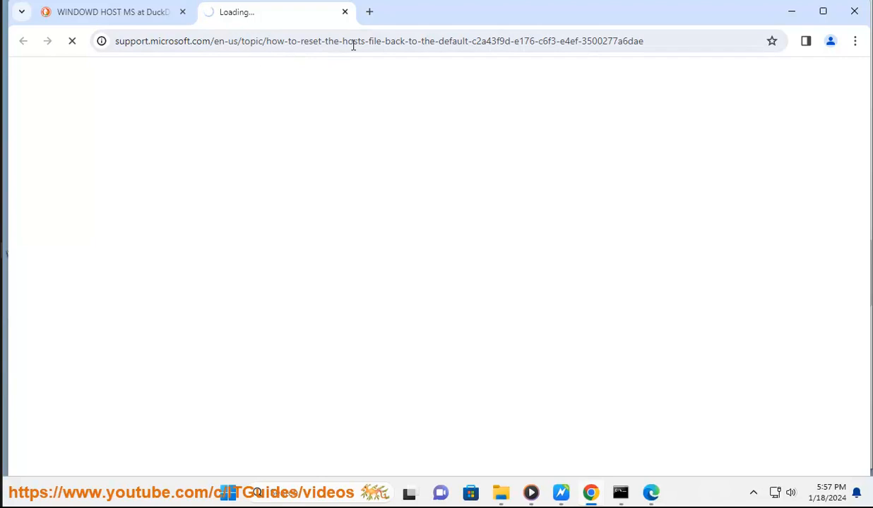
{"action": "left_click", "coordinate": [448, 40]}
{"action": "left_click", "coordinate": [286, 323]}
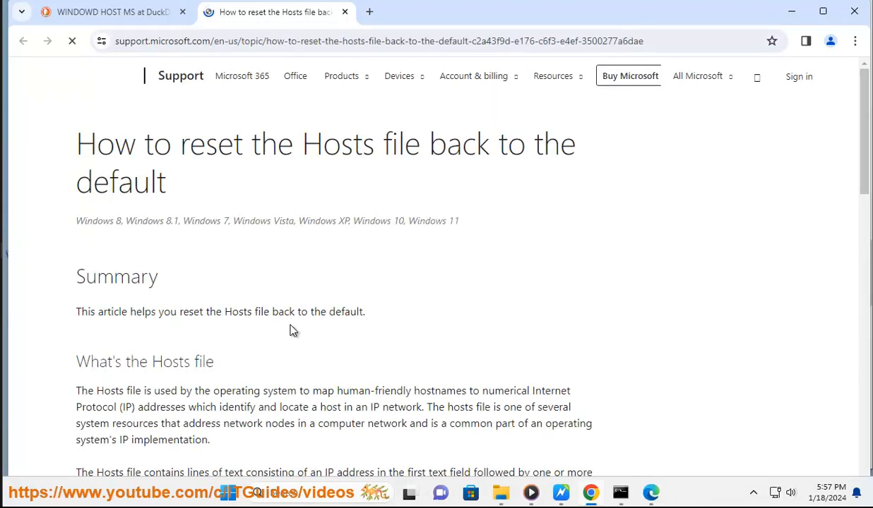
Step: Expand the Windows 11 instructions in the Hosts file reset article and read through the steps
{"action": "scroll", "coordinate": [290, 328], "scroll_direction": "down", "scroll_amount": 6}
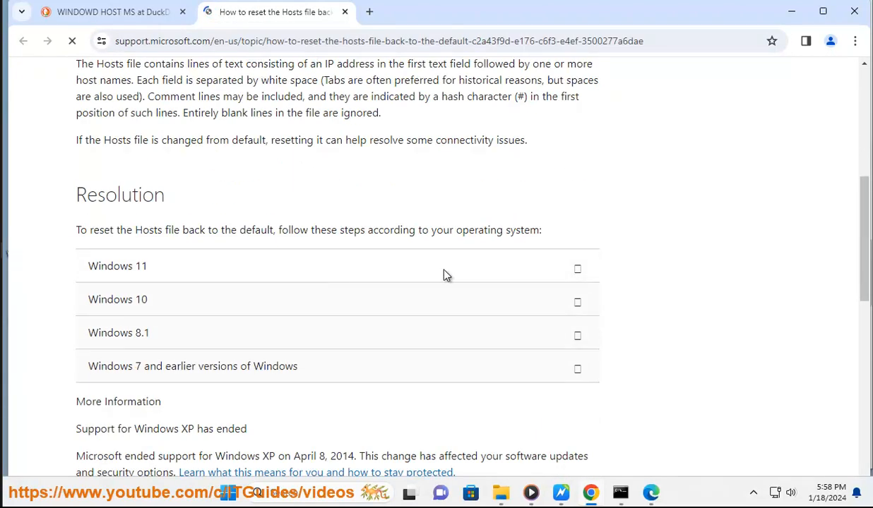
{"action": "left_click", "coordinate": [577, 273]}
{"action": "left_click", "coordinate": [577, 273]}
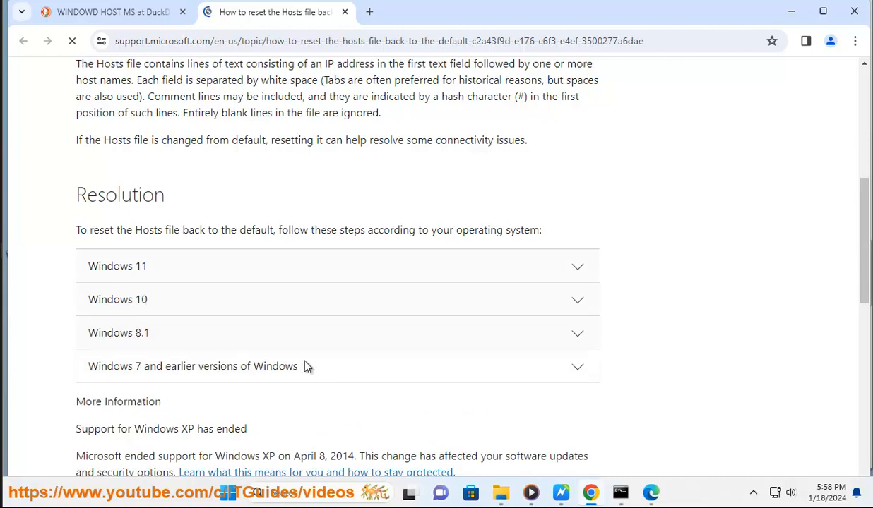
{"action": "left_click", "coordinate": [578, 267]}
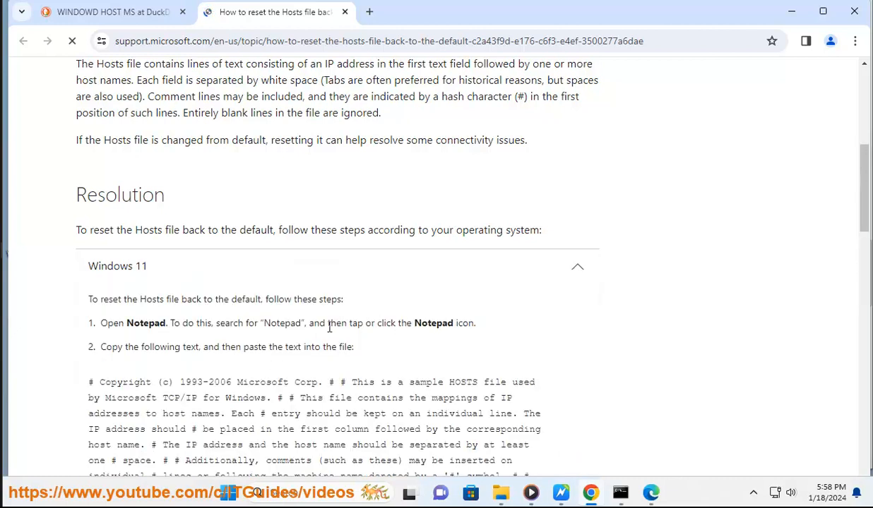
{"action": "scroll", "coordinate": [329, 326], "scroll_direction": "up", "scroll_amount": 3}
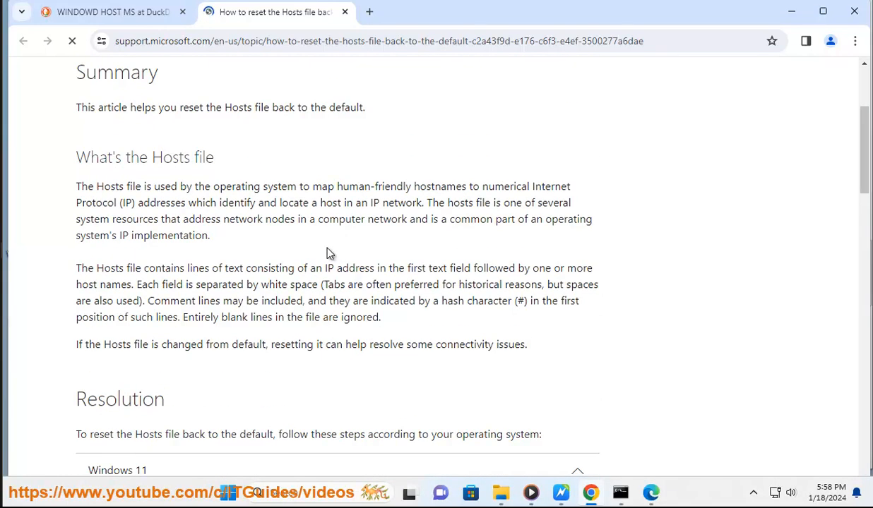
{"action": "scroll", "coordinate": [327, 254], "scroll_direction": "down", "scroll_amount": 8}
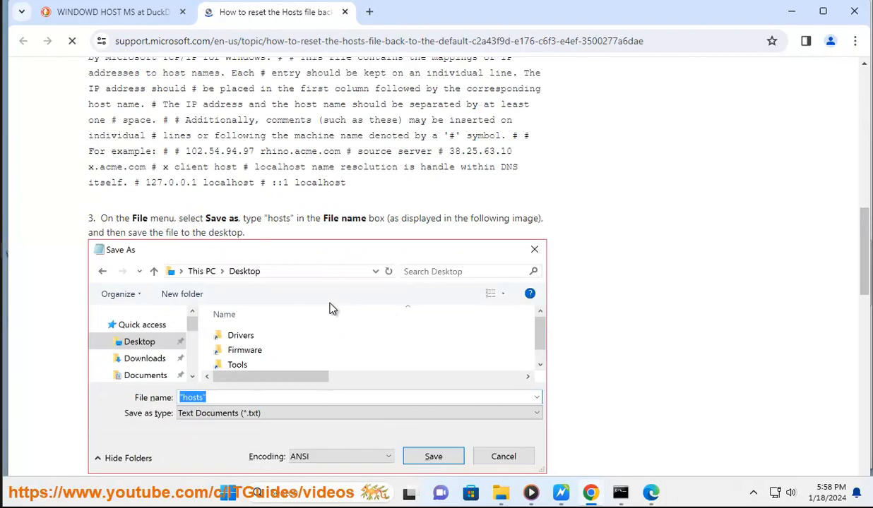
{"action": "scroll", "coordinate": [290, 331], "scroll_direction": "down", "scroll_amount": 3}
Step: Copy the path %WinDir%\System32\Drivers\Etc from the article and open that folder in File Explorer
{"action": "left_click_drag", "start_coordinate": [291, 319], "coordinate": [154, 323]}
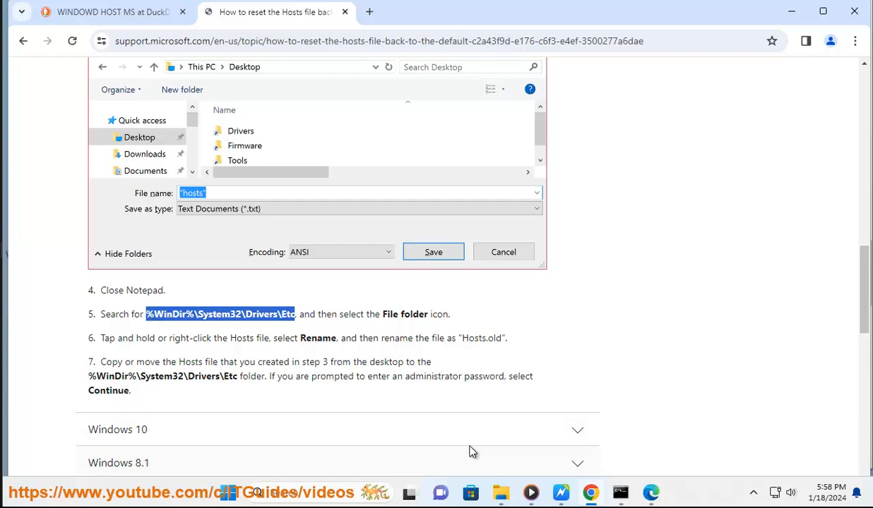
{"action": "left_click", "coordinate": [501, 493]}
{"action": "left_click", "coordinate": [503, 56]}
{"action": "type", "text": "%WinDir%\\System32\\Drivers\\Etc"}
{"action": "key", "text": "Return"}
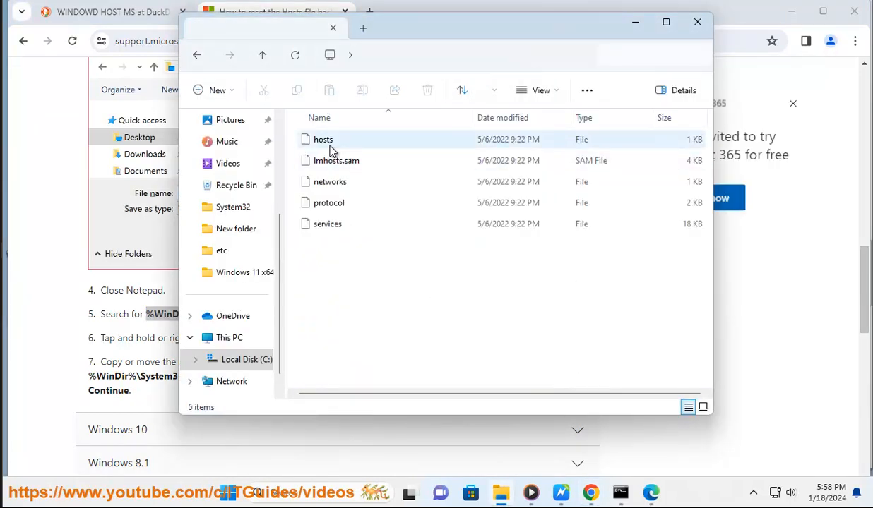
Step: Open the hosts file from the Etc folder in Notepad
{"action": "left_click", "coordinate": [329, 145]}
{"action": "right_click", "coordinate": [328, 145]}
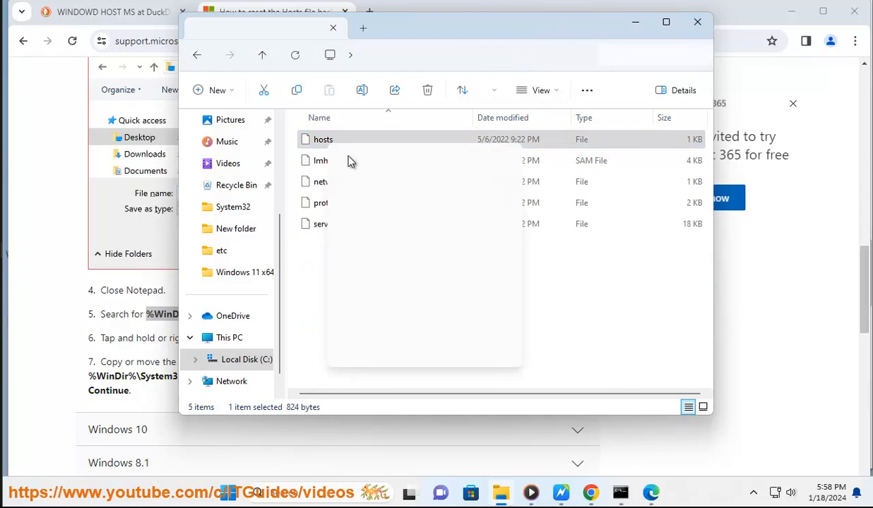
{"action": "right_click", "coordinate": [313, 143]}
{"action": "left_click", "coordinate": [314, 141]}
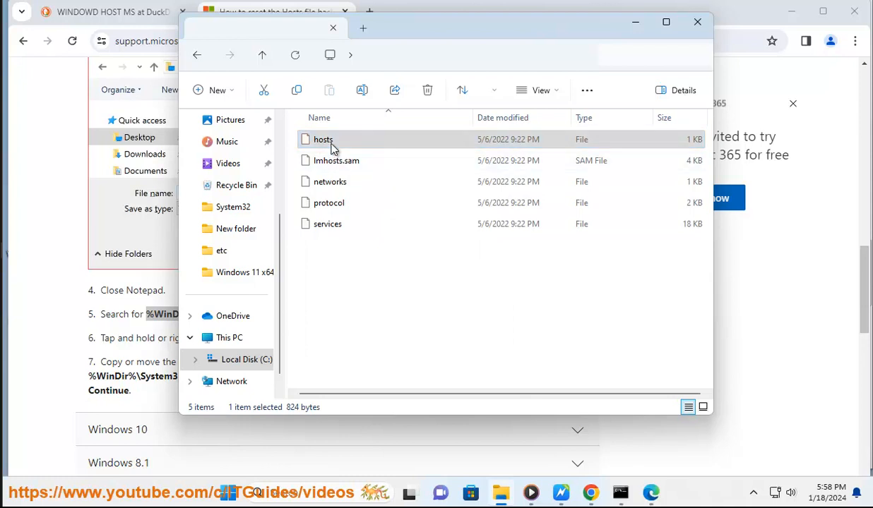
{"action": "right_click", "coordinate": [332, 148]}
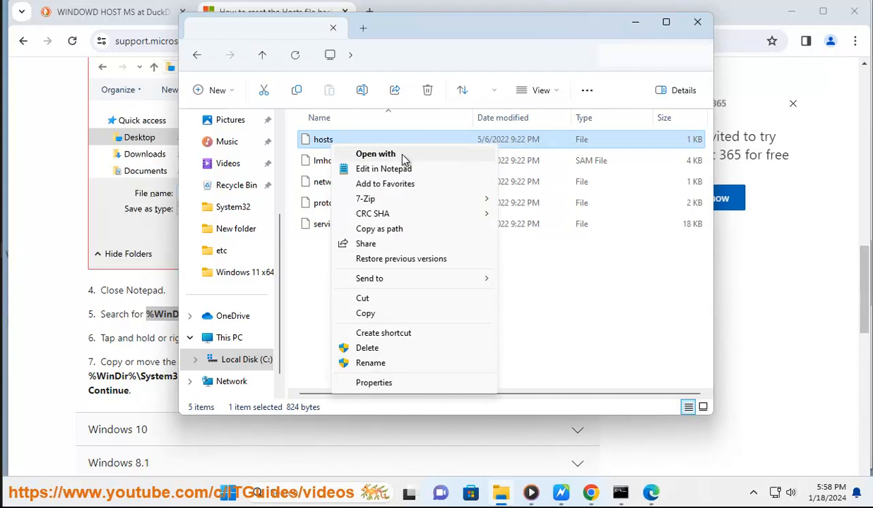
{"action": "left_click", "coordinate": [402, 170]}
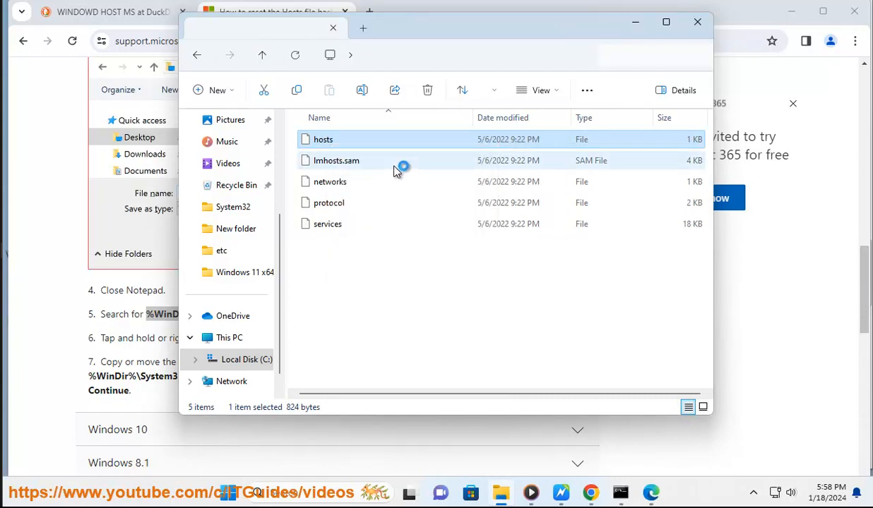
Step: Highlight the localhost name resolution lines in the hosts file, and close Notepad and File Explorer
{"action": "left_click_drag", "start_coordinate": [285, 346], "coordinate": [79, 312]}
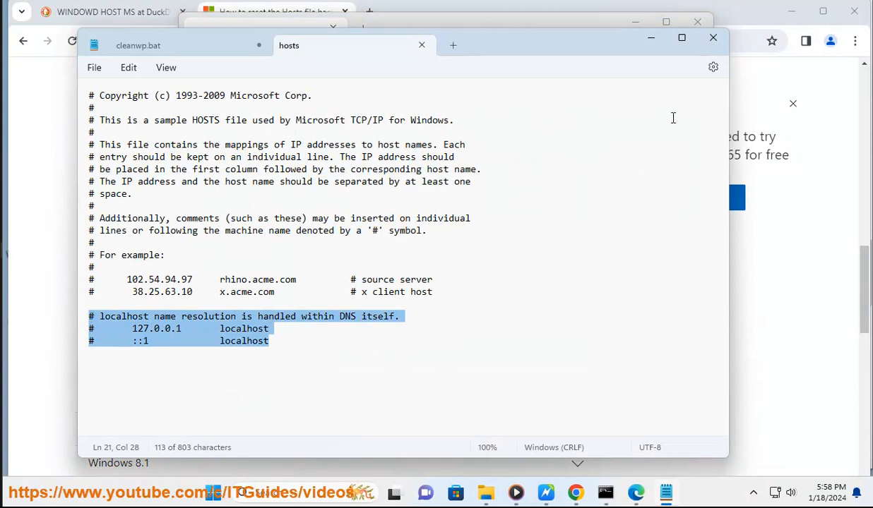
{"action": "left_click", "coordinate": [715, 40]}
{"action": "left_click", "coordinate": [699, 22]}
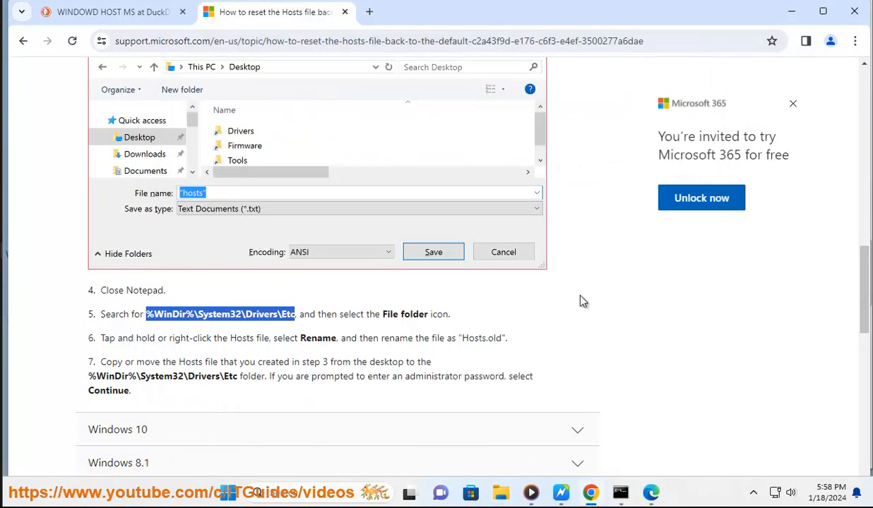
Step: Go to the Update Browser item in the troubleshooting document, and open Chrome's About page to check for updates
{"action": "left_click", "coordinate": [792, 12]}
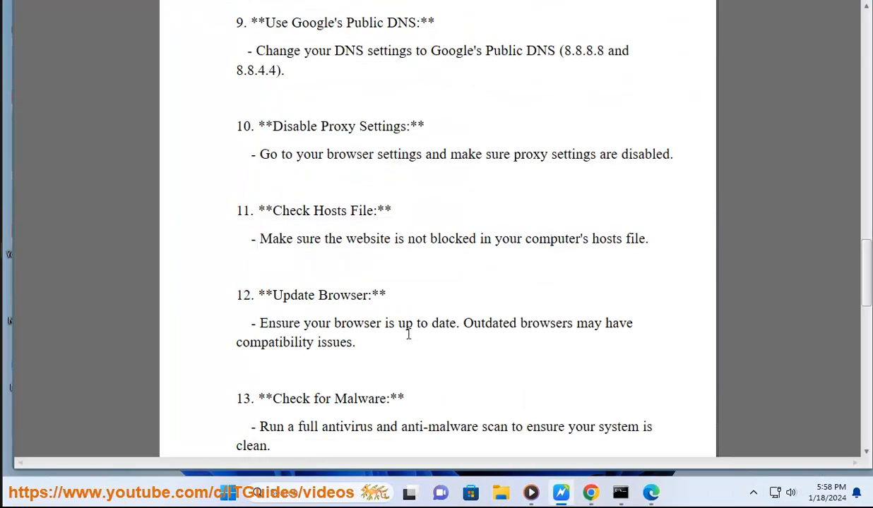
{"action": "double_click", "coordinate": [292, 300]}
{"action": "left_click", "coordinate": [590, 493]}
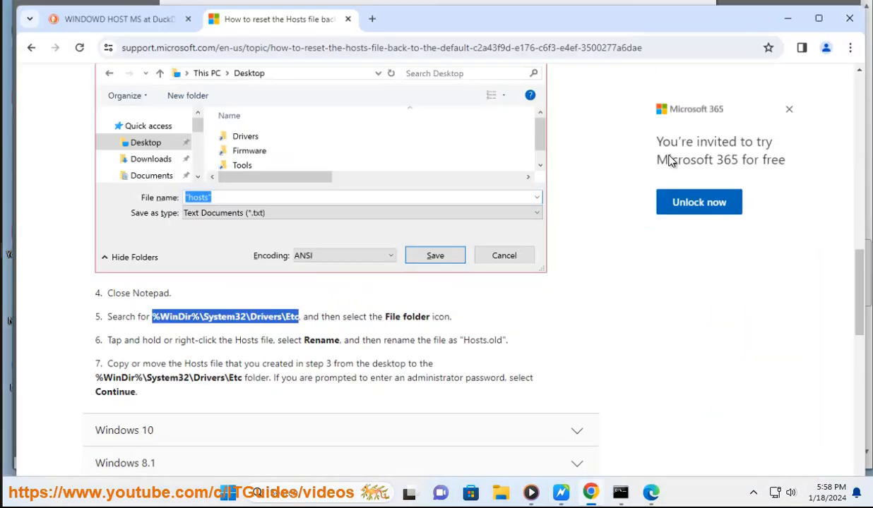
{"action": "left_click", "coordinate": [855, 41]}
{"action": "mouse_move", "coordinate": [749, 432]}
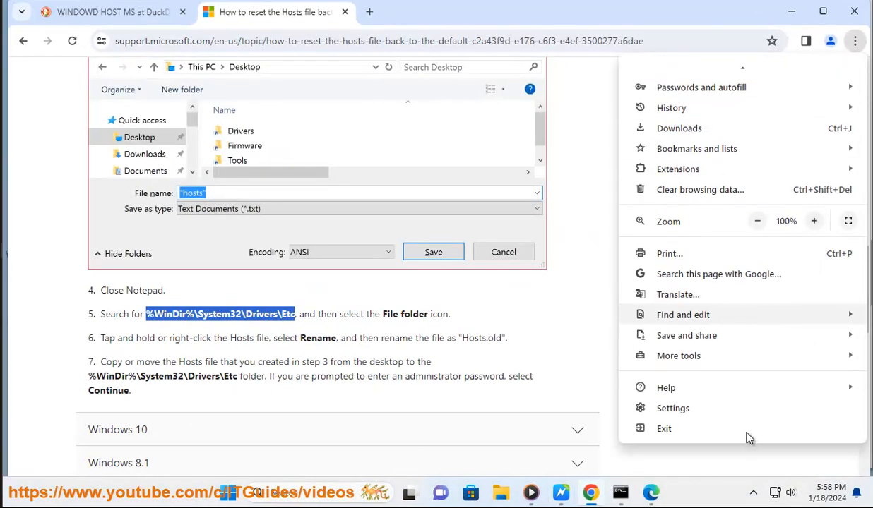
{"action": "mouse_move", "coordinate": [705, 394]}
{"action": "left_click", "coordinate": [542, 382]}
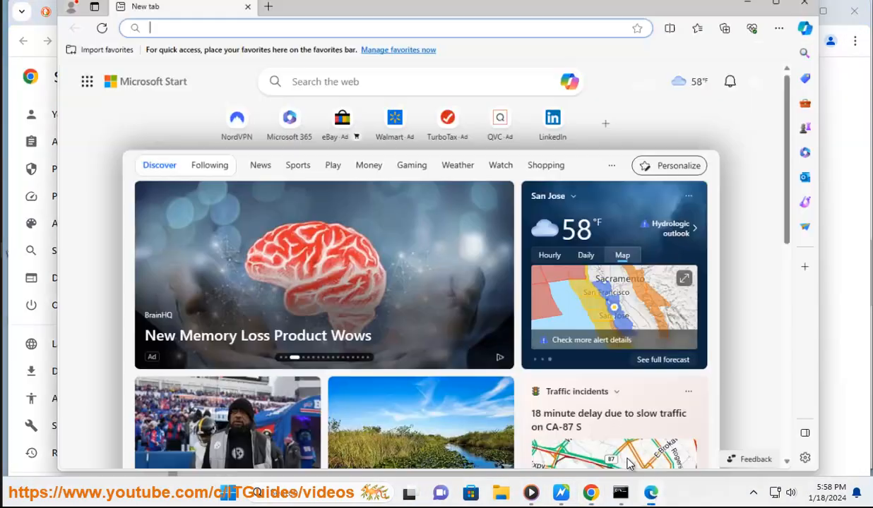
Step: Switch to Microsoft Edge and open its About page to check for browser updates
{"action": "left_click", "coordinate": [651, 493]}
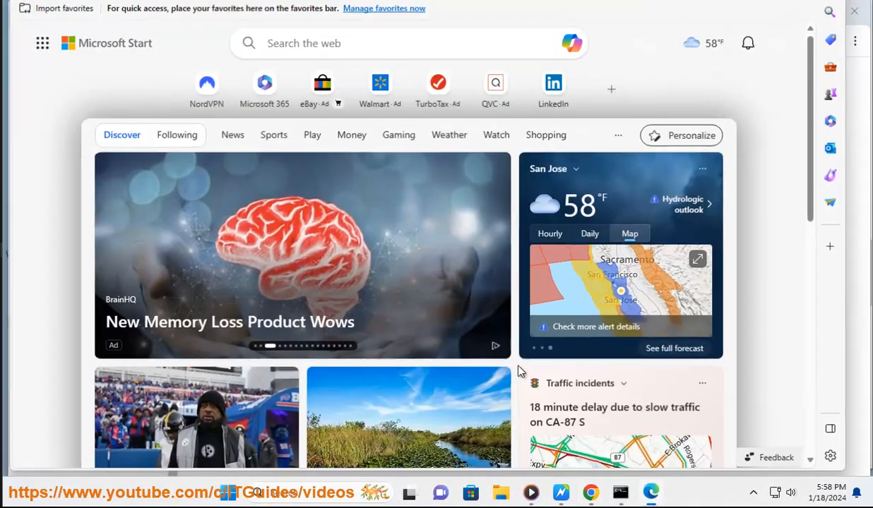
{"action": "left_click", "coordinate": [802, 2]}
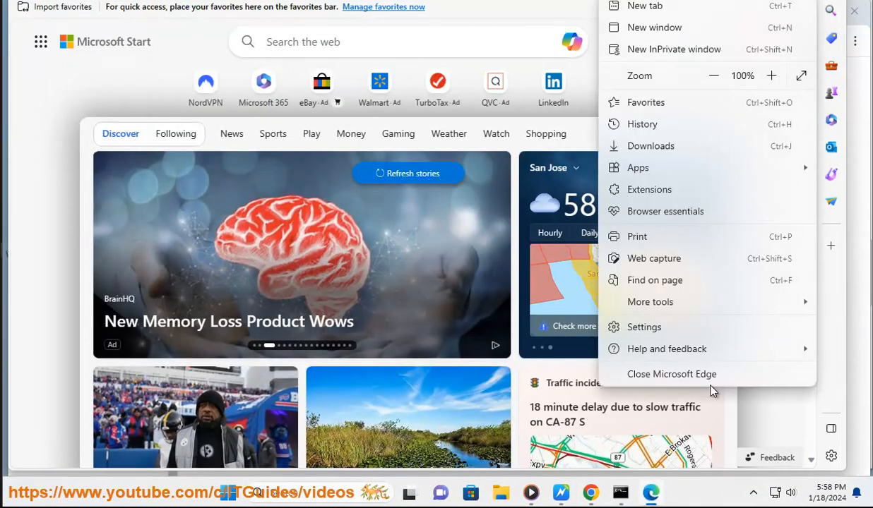
{"action": "mouse_move", "coordinate": [709, 349]}
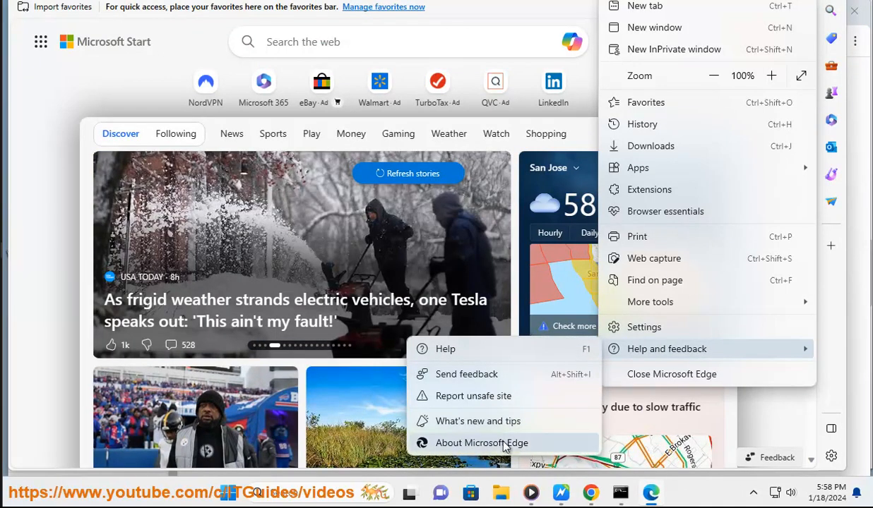
{"action": "left_click", "coordinate": [500, 443]}
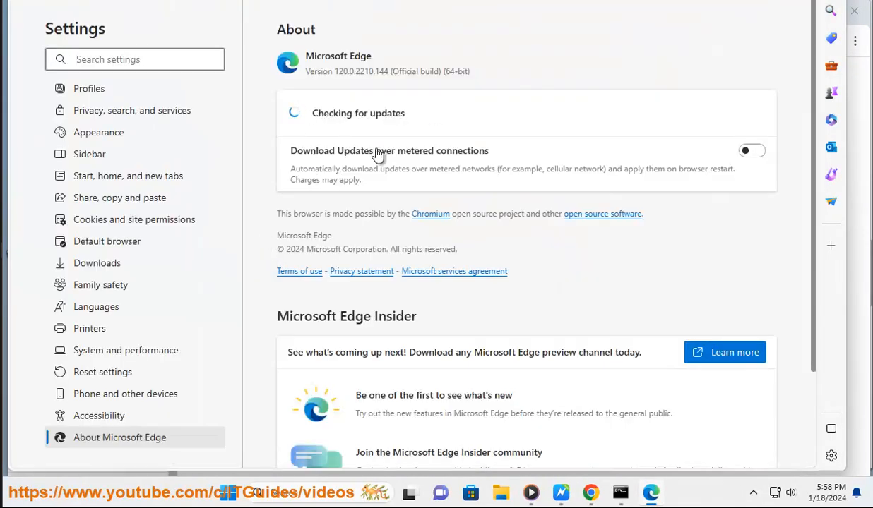
Step: Return to the troubleshooting document, and open the Virus & threat protection scan options in Windows Security from Windows Settings
{"action": "left_click", "coordinate": [560, 494]}
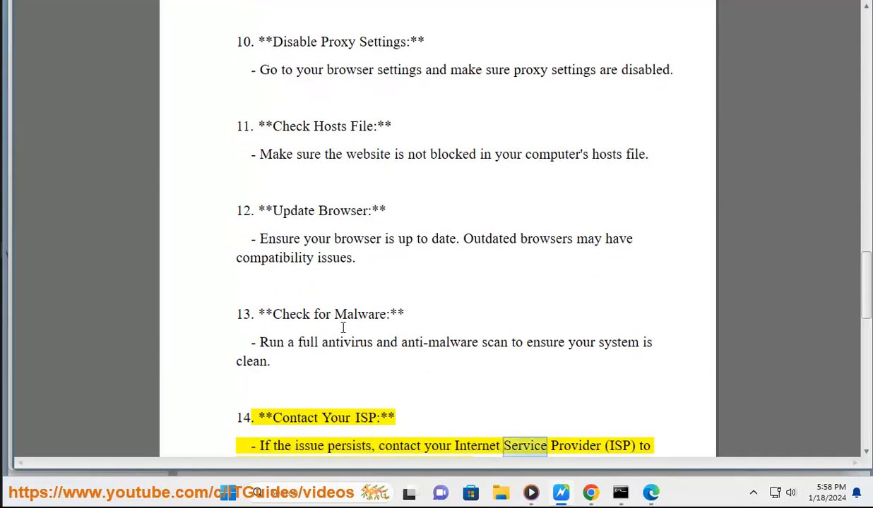
{"action": "left_click", "coordinate": [229, 497]}
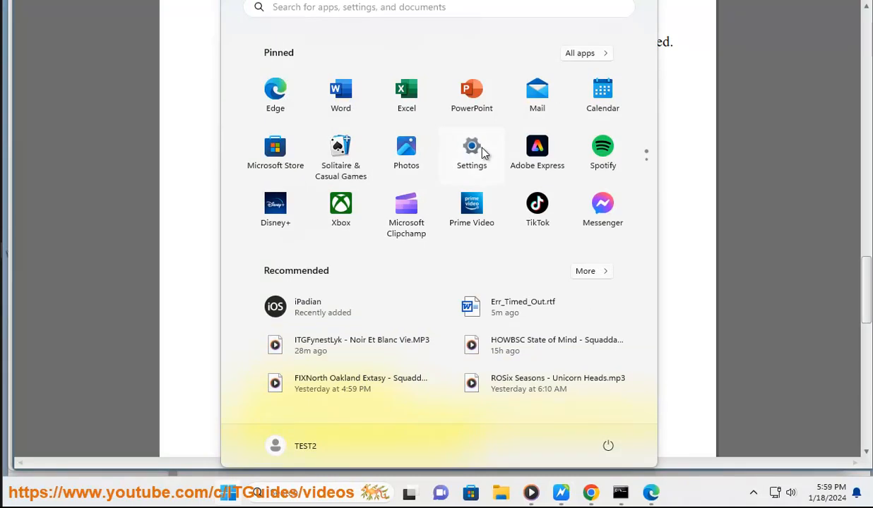
{"action": "left_click", "coordinate": [432, 152]}
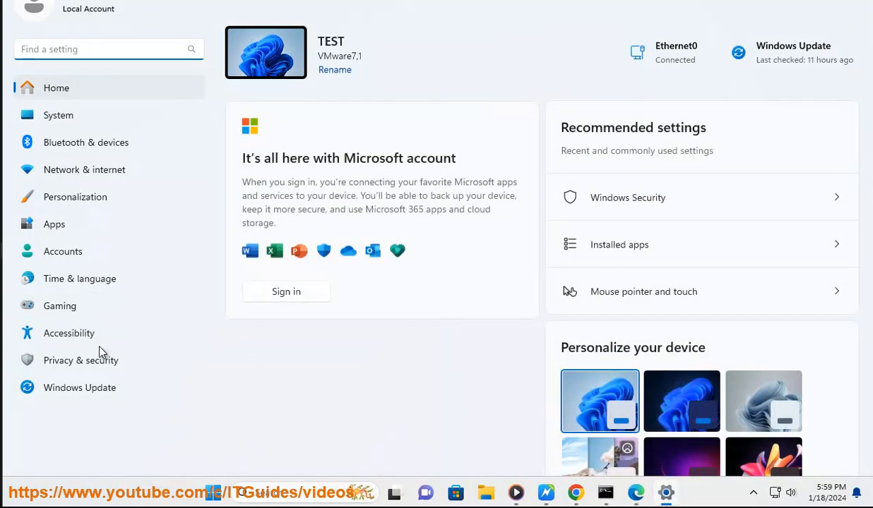
{"action": "left_click", "coordinate": [127, 359]}
{"action": "scroll", "coordinate": [360, 125], "scroll_direction": "down", "scroll_amount": 2}
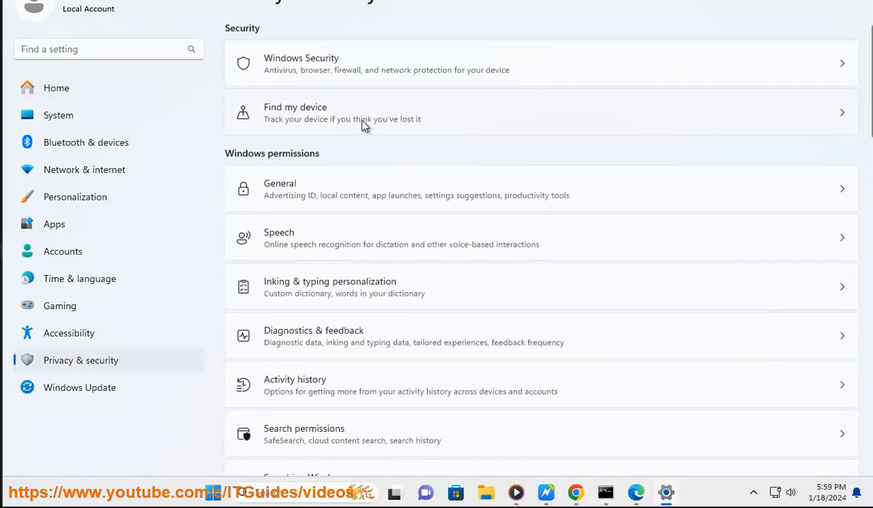
{"action": "left_click", "coordinate": [374, 75]}
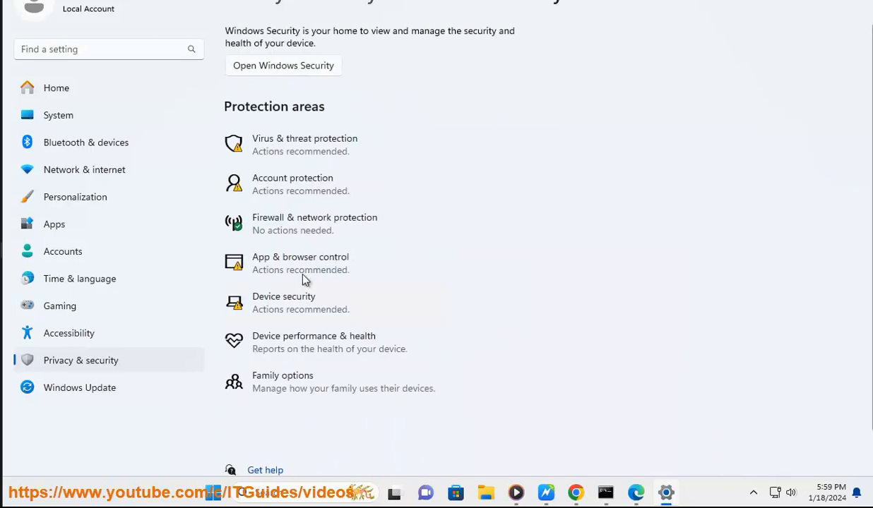
{"action": "left_click", "coordinate": [299, 145]}
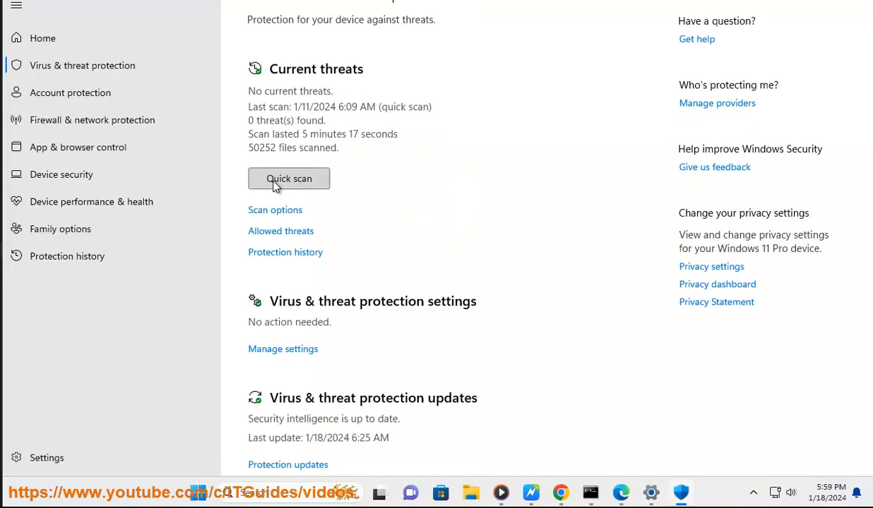
{"action": "left_click", "coordinate": [281, 210]}
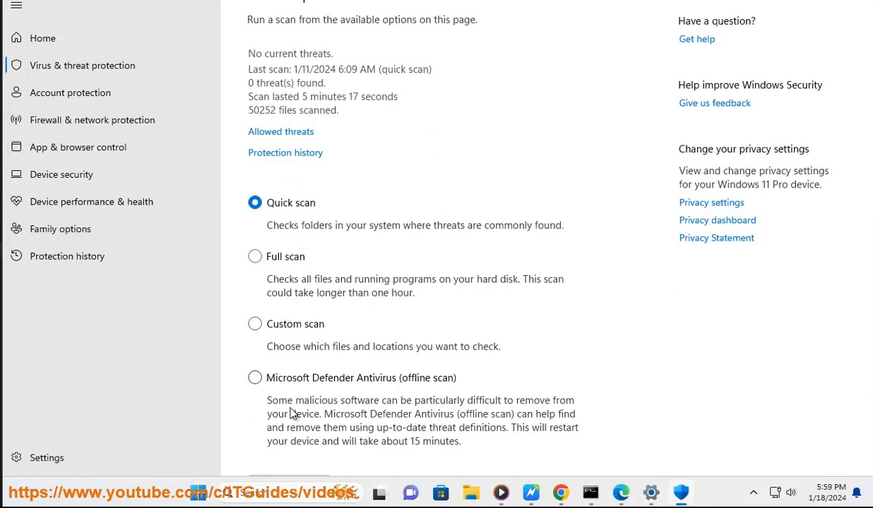
Step: Switch to Chrome, look through the Hosts file reset article again, and return to the troubleshooting document
{"action": "left_click", "coordinate": [529, 493]}
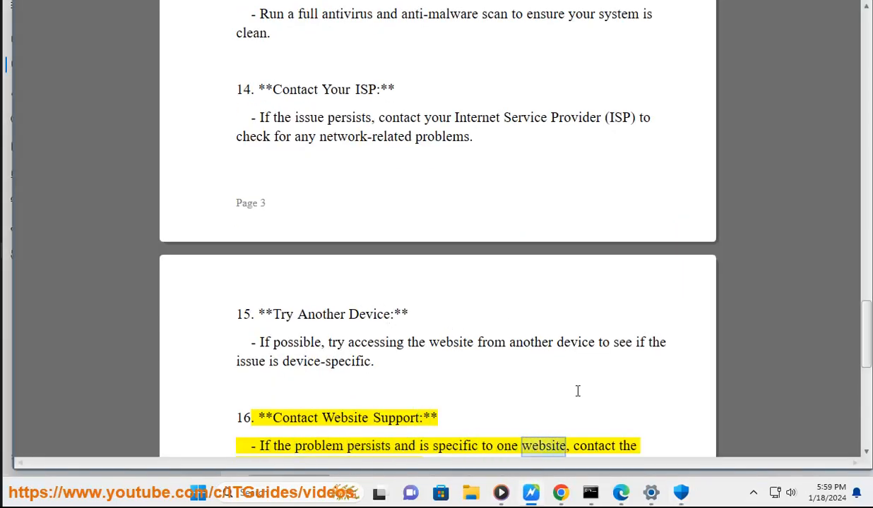
{"action": "left_click", "coordinate": [560, 493]}
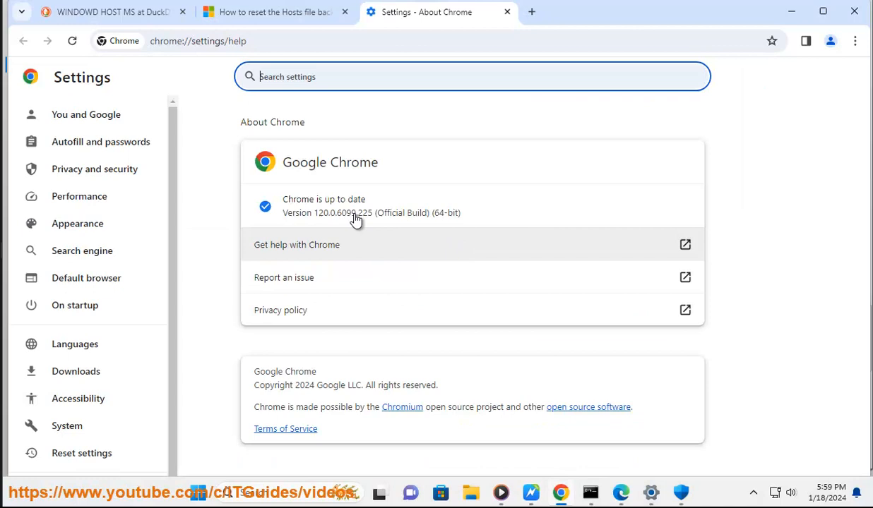
{"action": "left_click", "coordinate": [273, 13]}
{"action": "left_click_drag", "start_coordinate": [868, 292], "coordinate": [860, 459]}
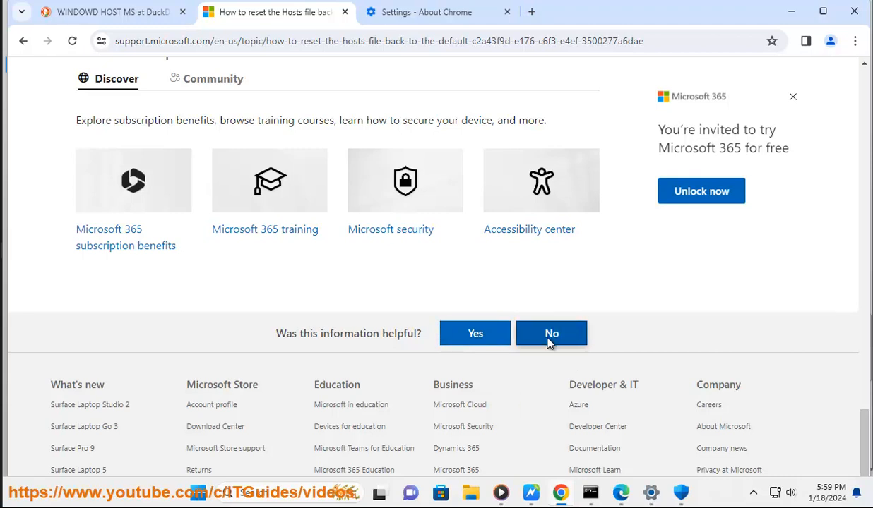
{"action": "scroll", "coordinate": [513, 368], "scroll_direction": "up", "scroll_amount": 5}
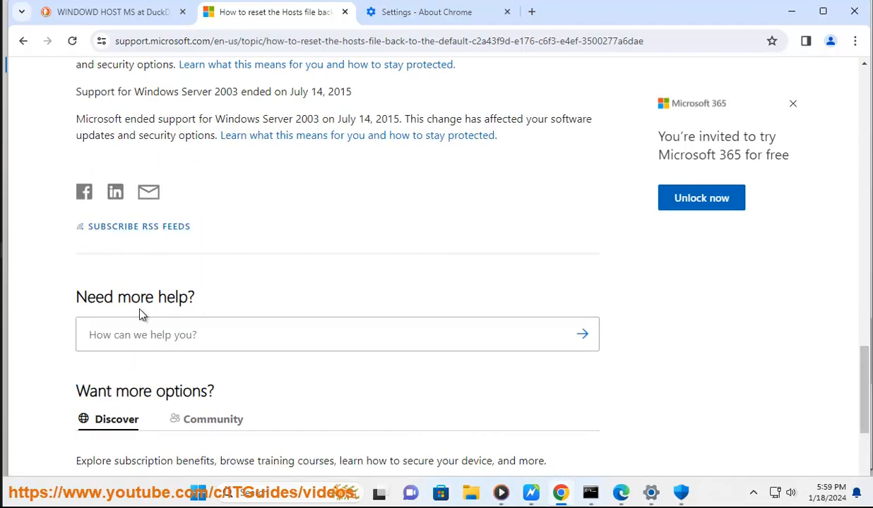
{"action": "scroll", "coordinate": [327, 405], "scroll_direction": "up", "scroll_amount": 8}
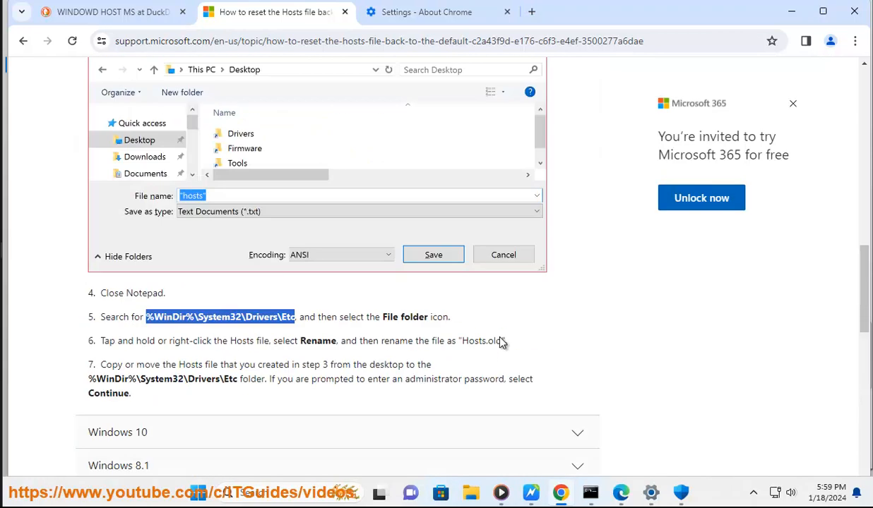
{"action": "left_click", "coordinate": [791, 12]}
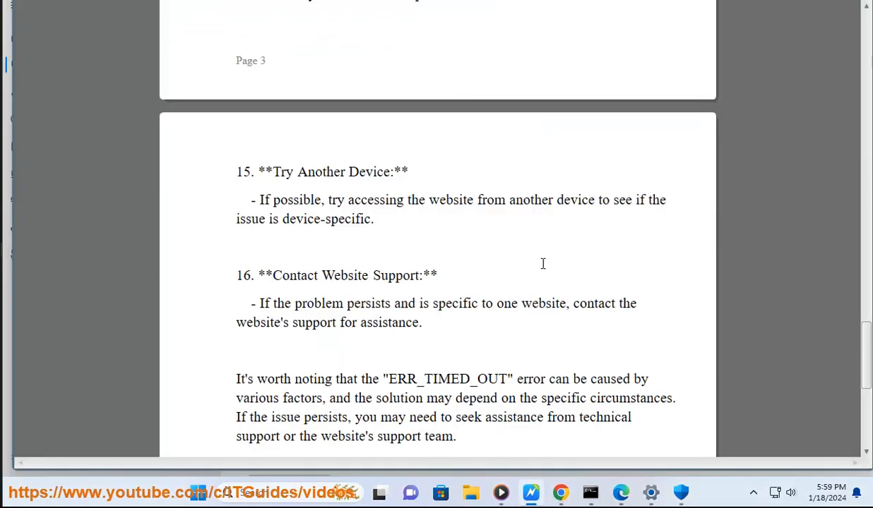